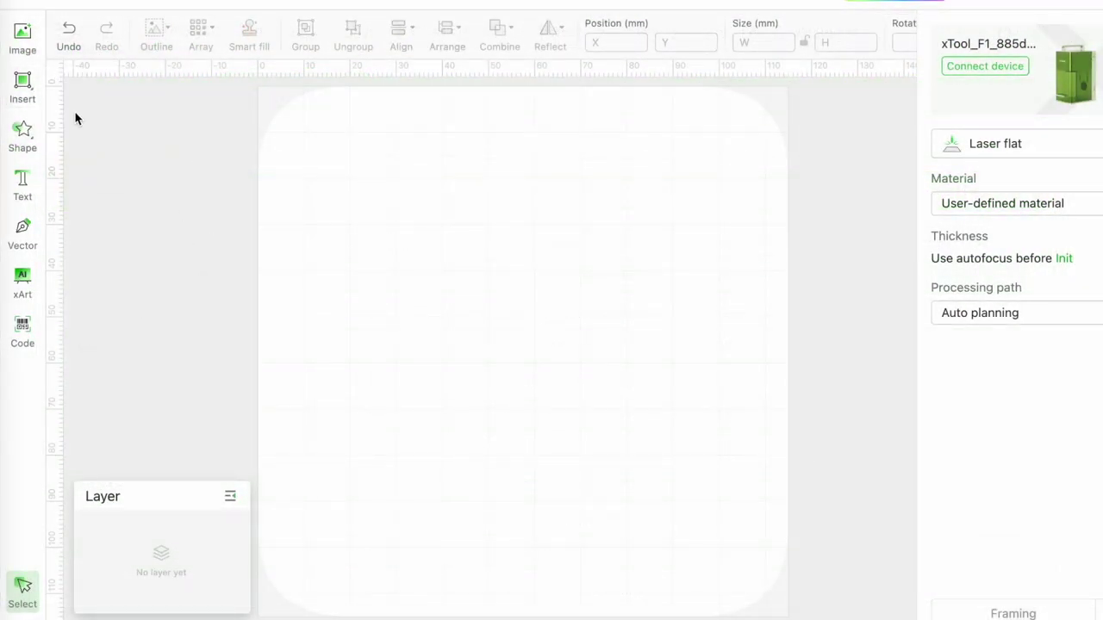
Draw a 32.5 mm square in the upper left and set it to engrave
mouse_move(22, 133)
click(80, 113)
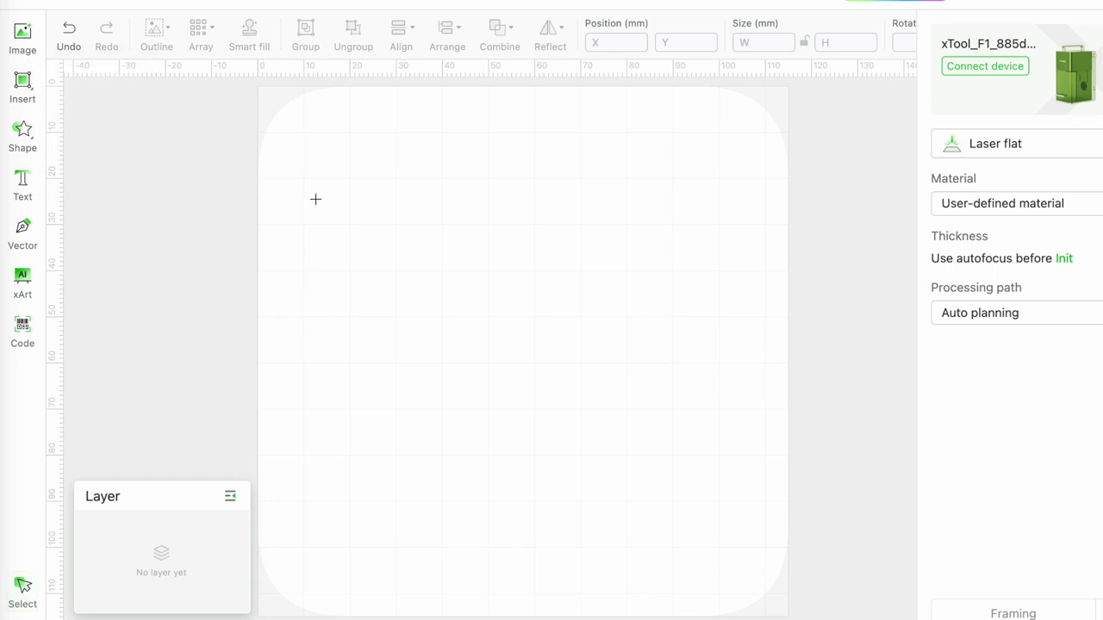
drag(325, 192, 470, 432)
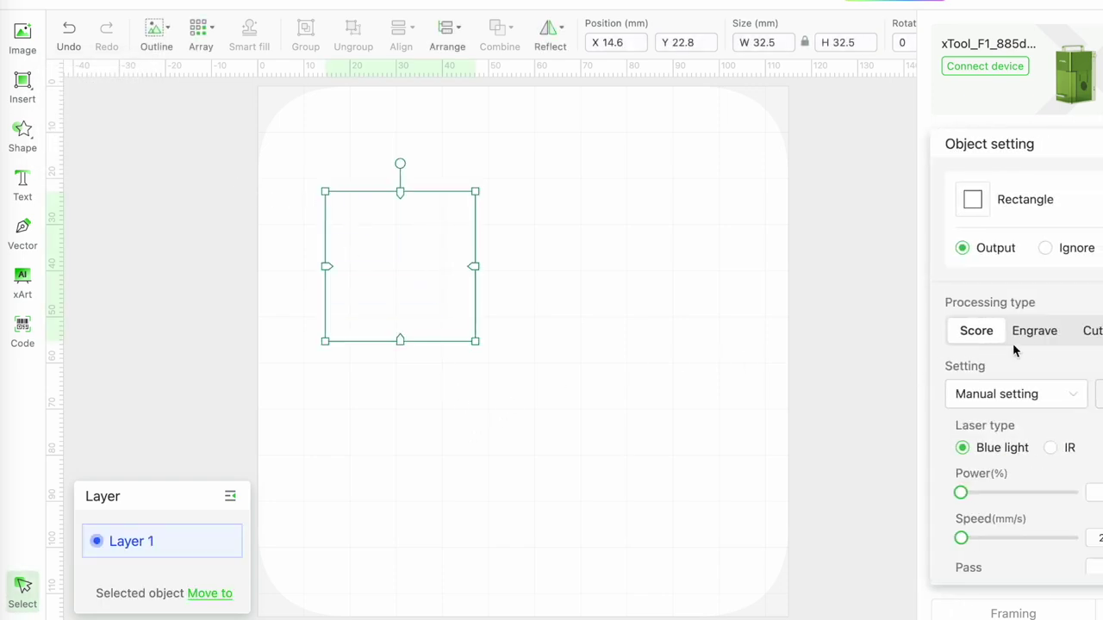
click(1036, 334)
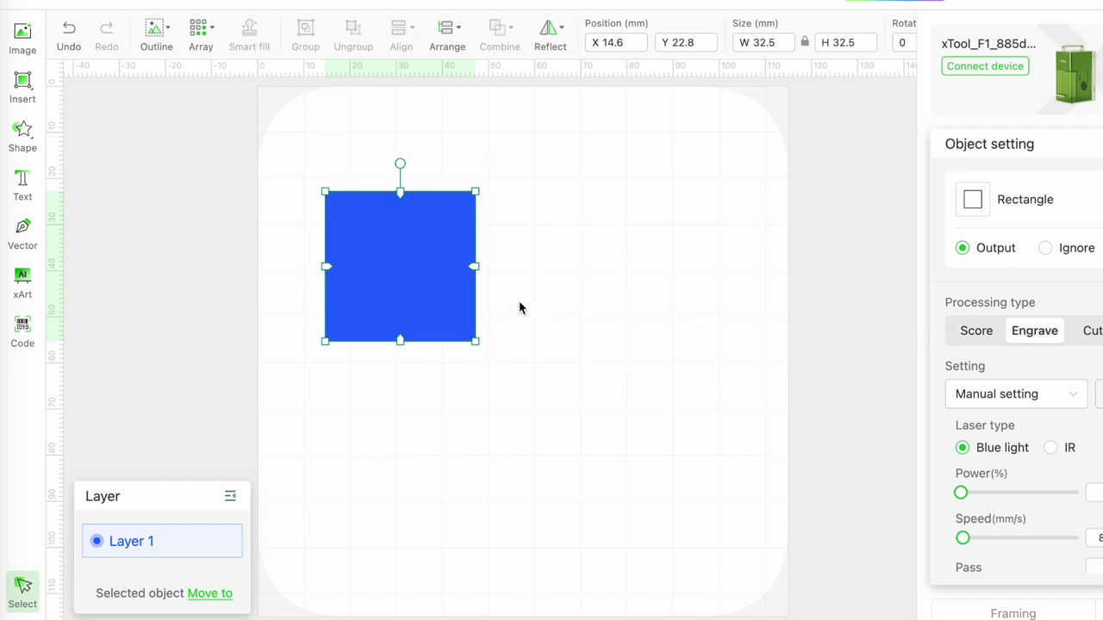
Draw a 30.1 mm circle below the square on a new red layer, then select both shapes
click(26, 94)
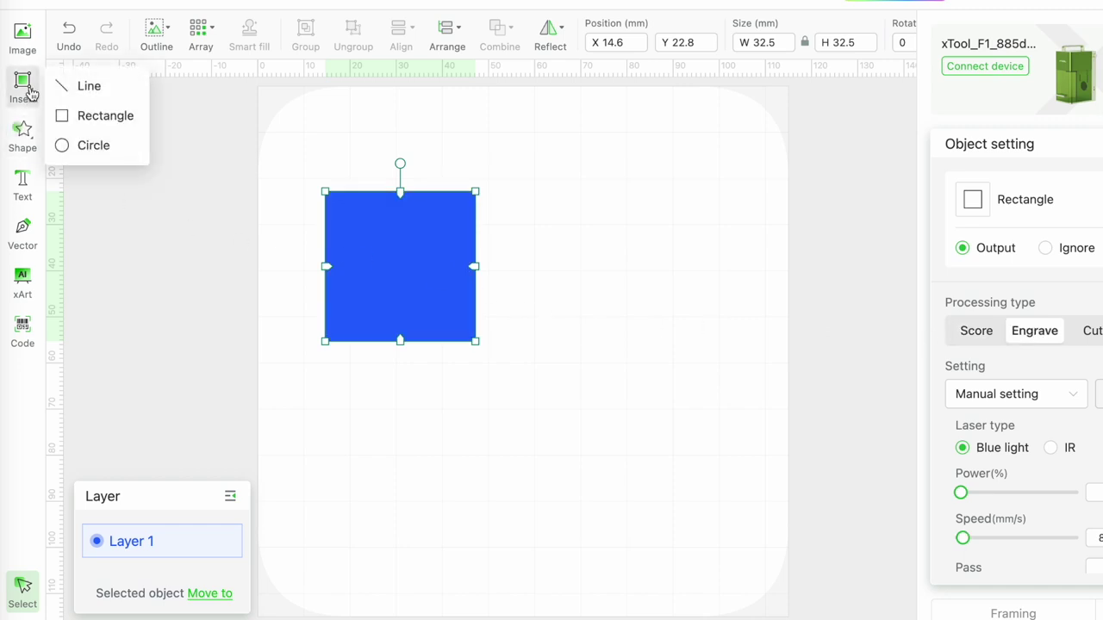
click(62, 148)
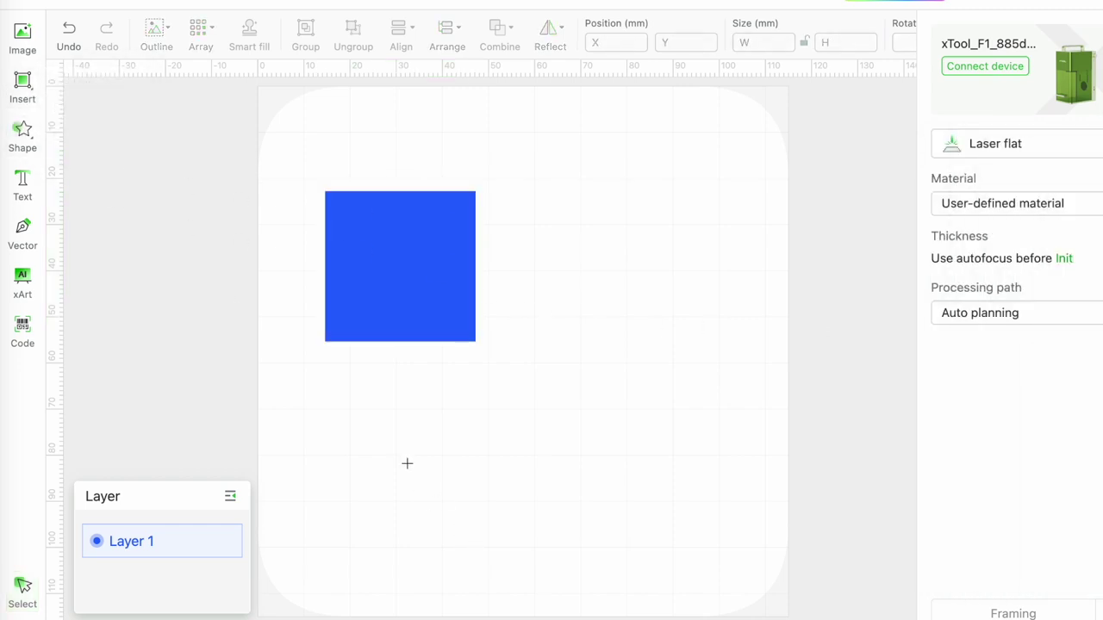
drag(358, 421, 498, 560)
click(216, 594)
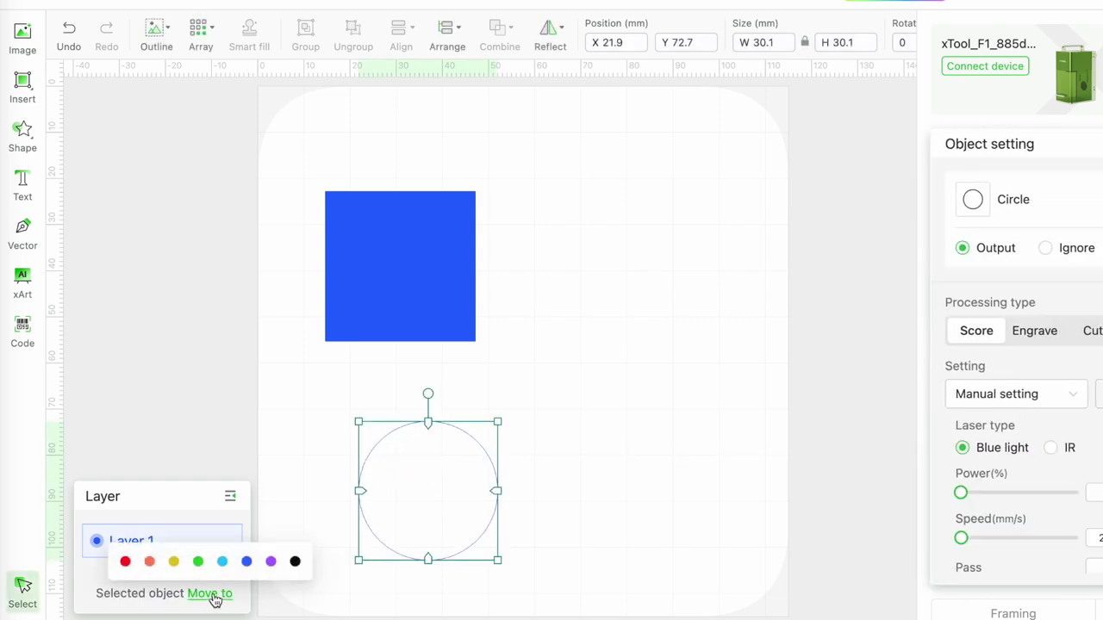
click(124, 562)
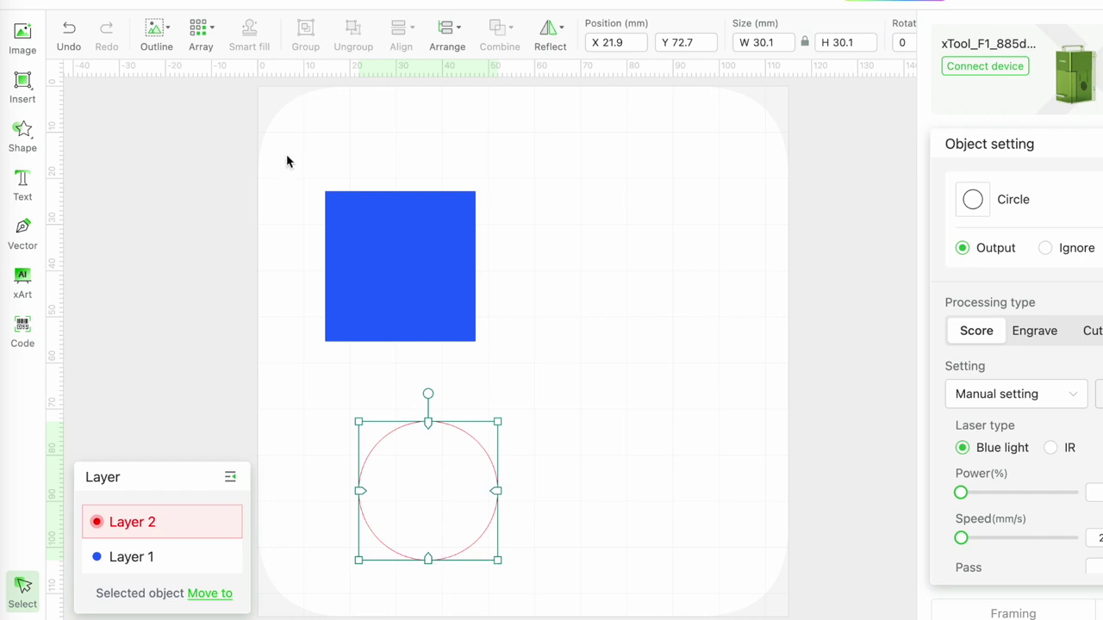
drag(288, 163, 562, 612)
Centre the circle on the square, then subtract it to leave a 28.5 mm holed square
mouse_move(473, 41)
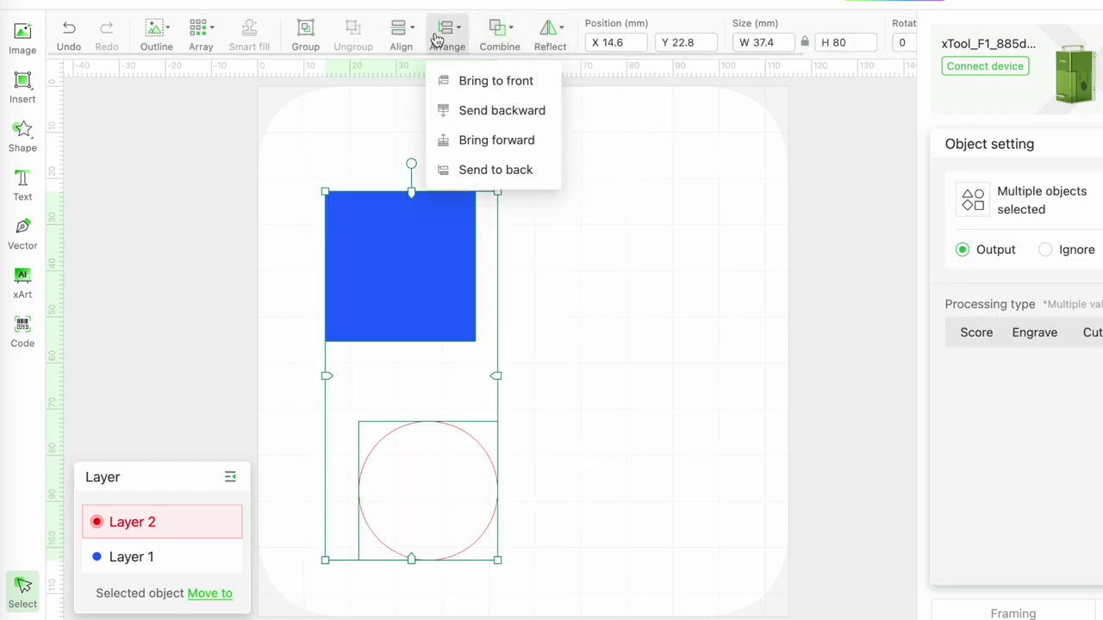
mouse_move(398, 41)
click(423, 141)
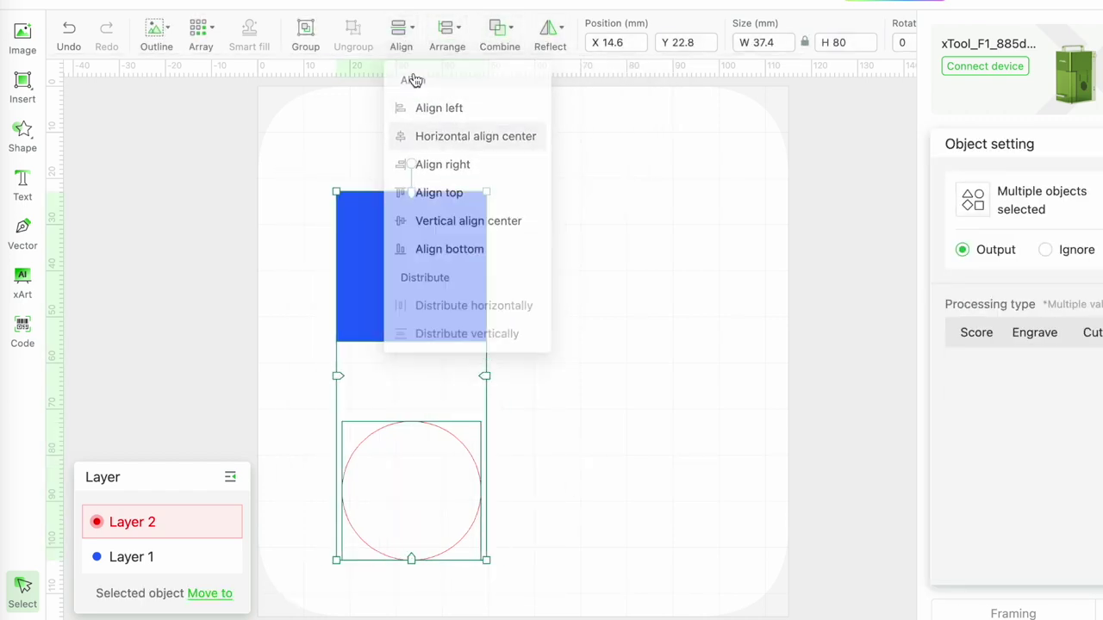
click(436, 229)
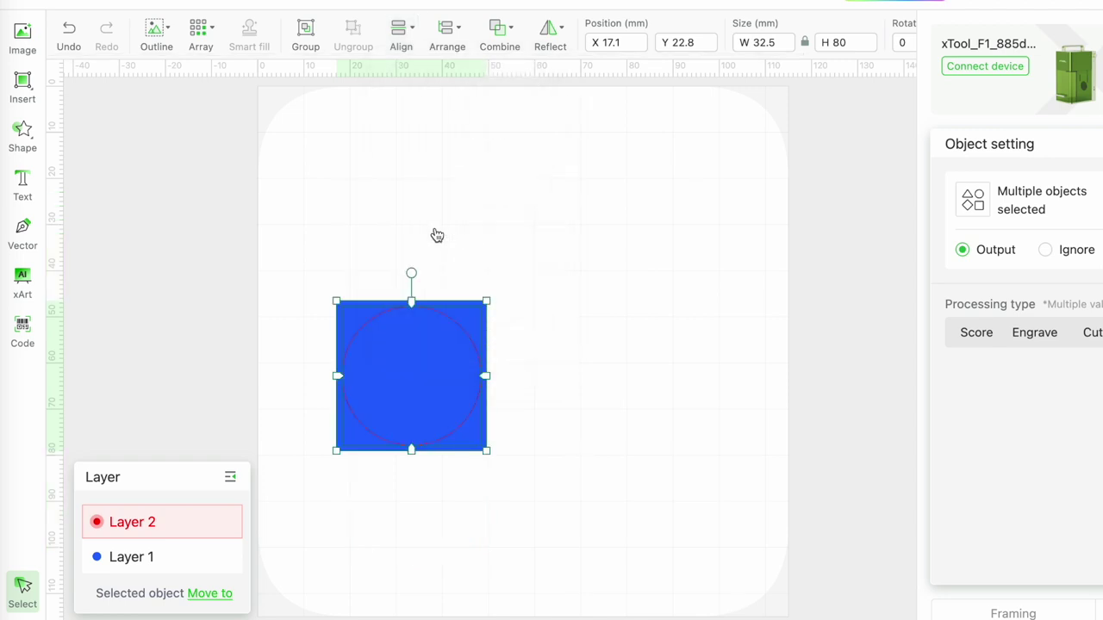
click(507, 481)
mouse_move(407, 35)
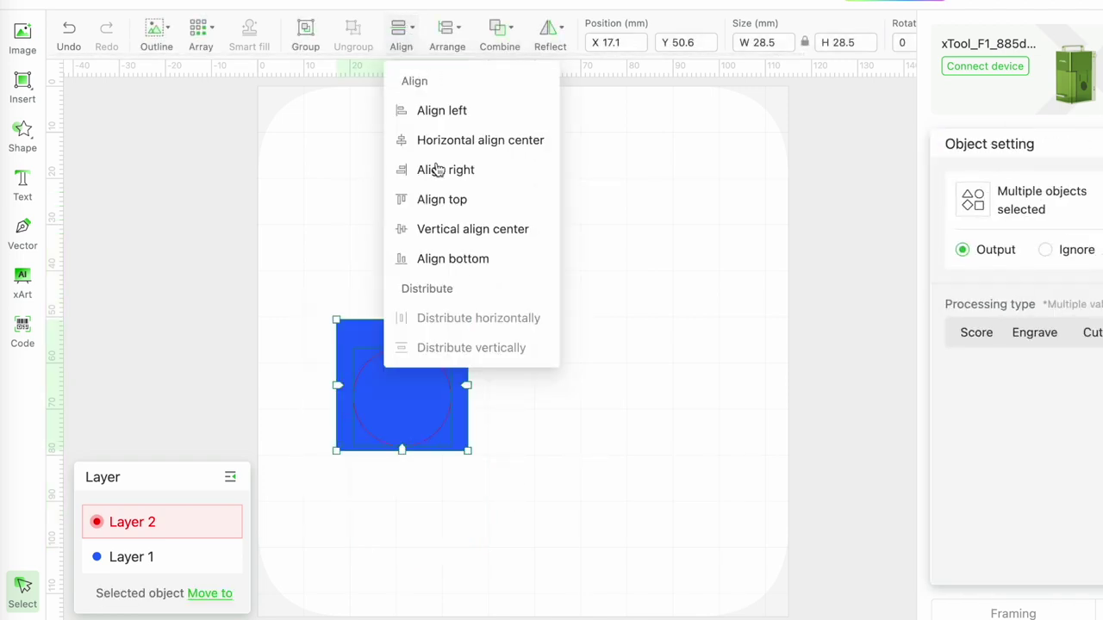
click(431, 231)
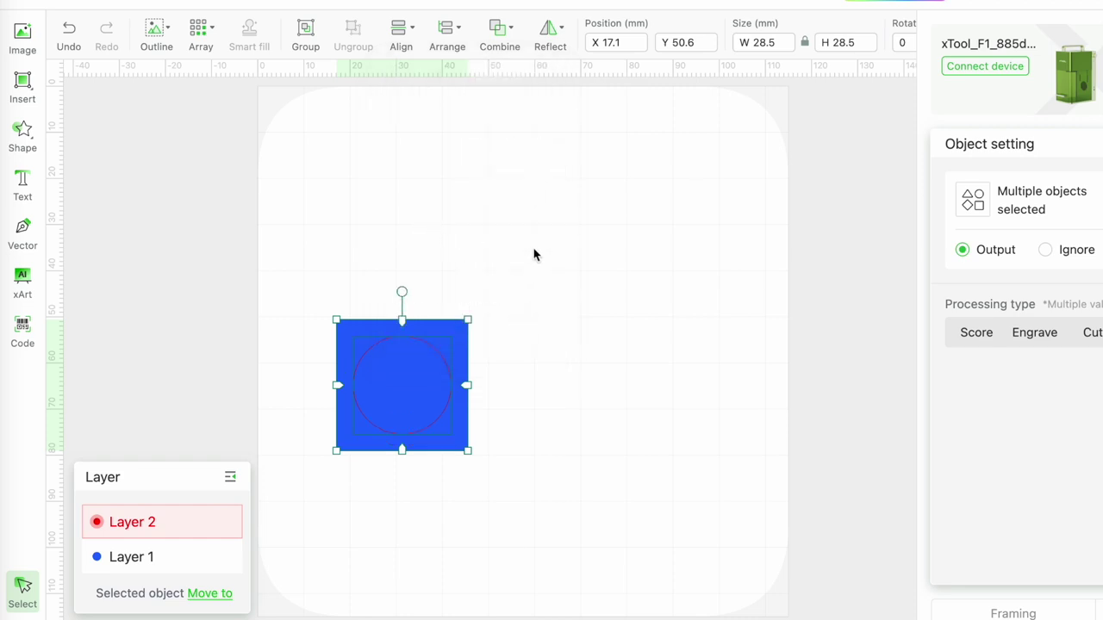
mouse_move(506, 42)
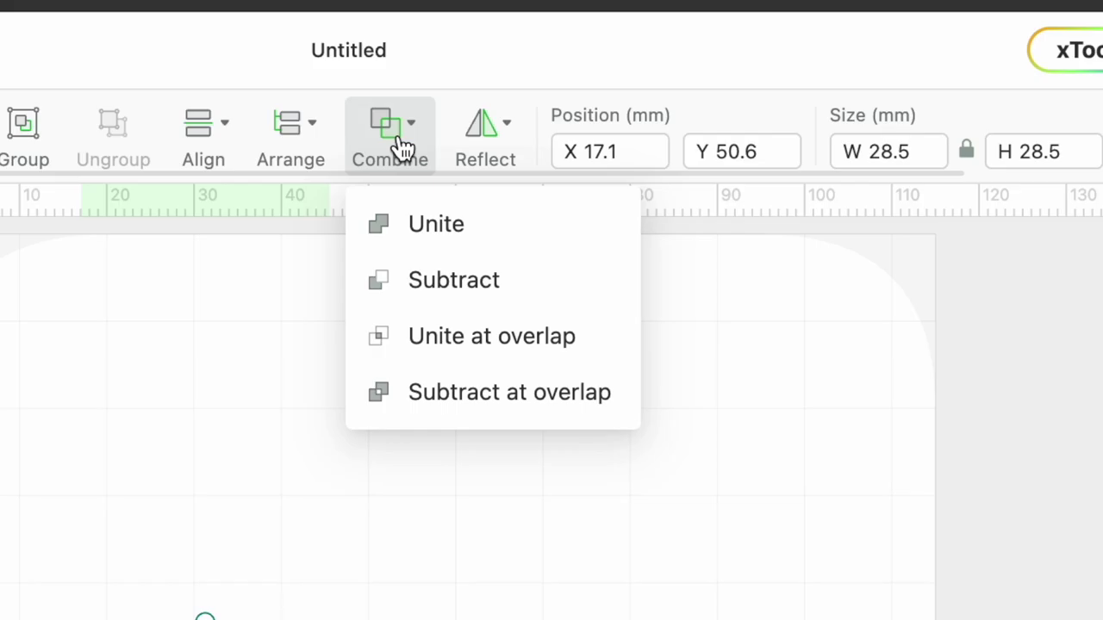
click(405, 290)
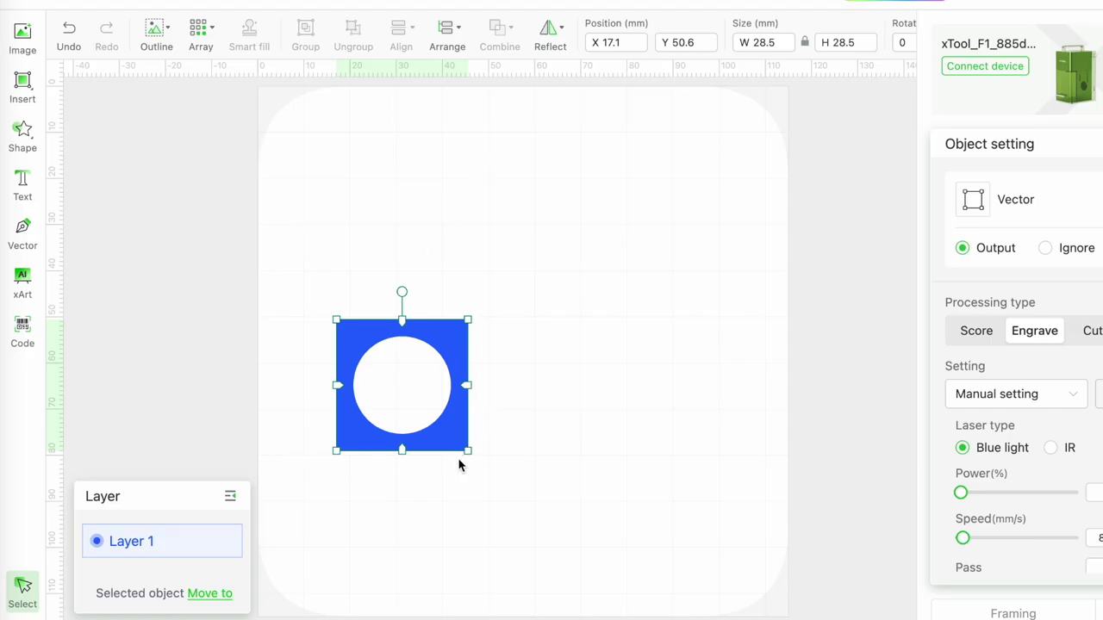
Shrink the holed square to 5.5 mm and select it
drag(468, 451, 362, 319)
click(411, 355)
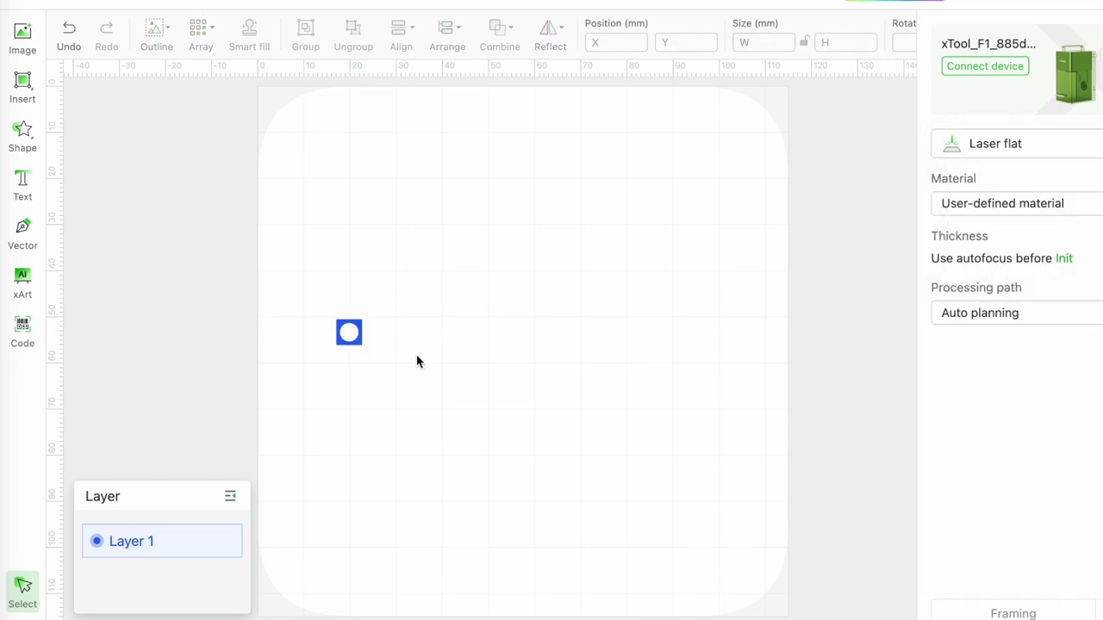
click(353, 341)
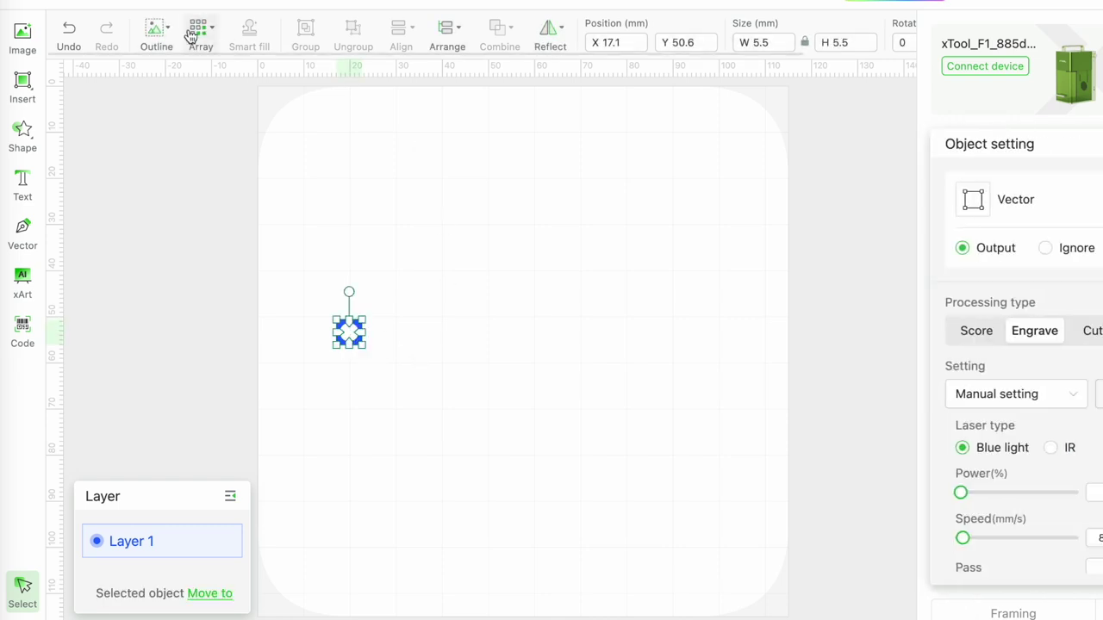
Create a material test array from it with speed ranging from 30 to 50 mm/s
click(209, 37)
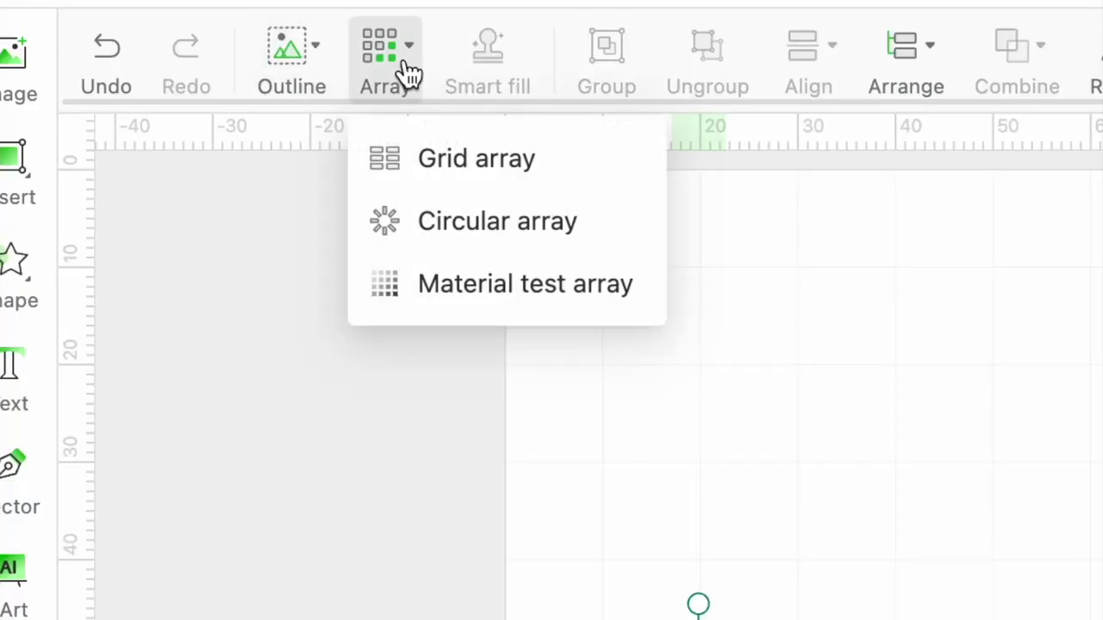
click(442, 293)
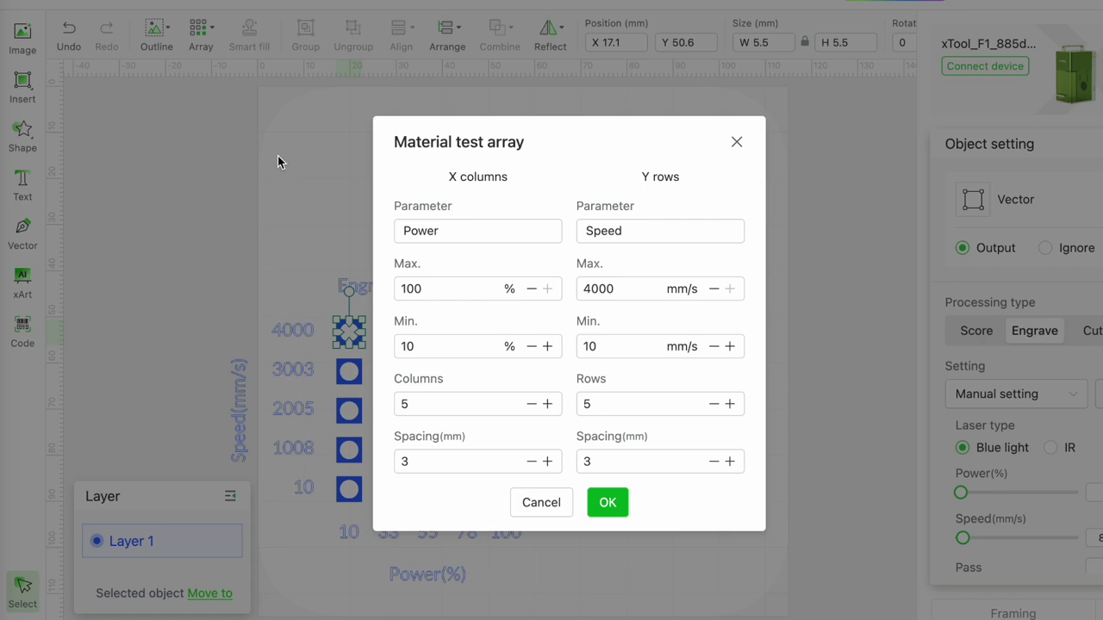
click(406, 285)
drag(421, 347, 395, 346)
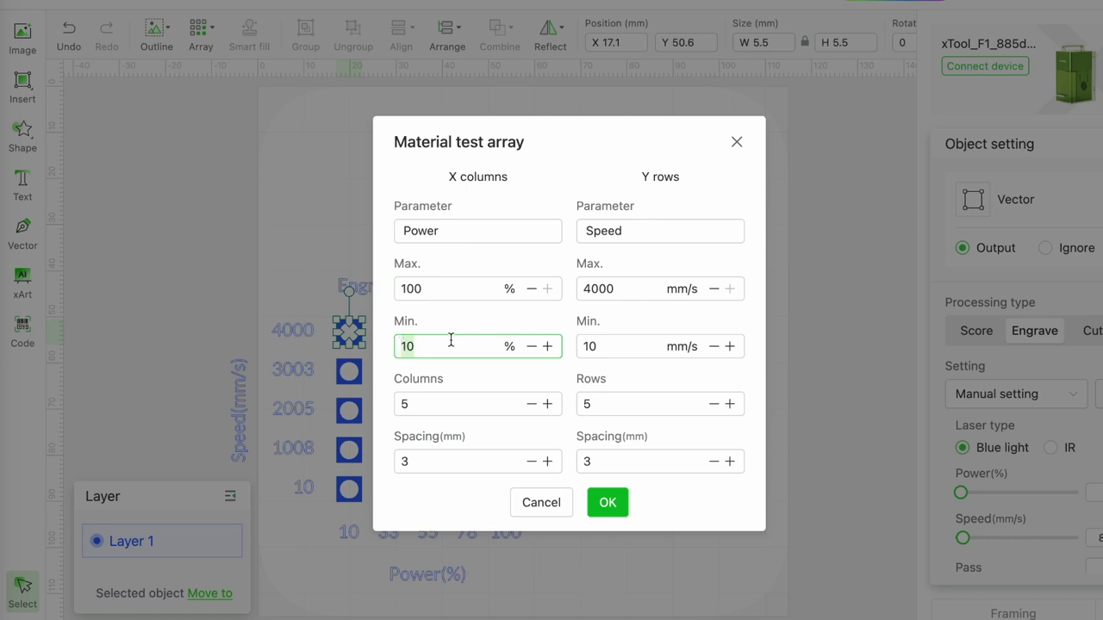
text(70)
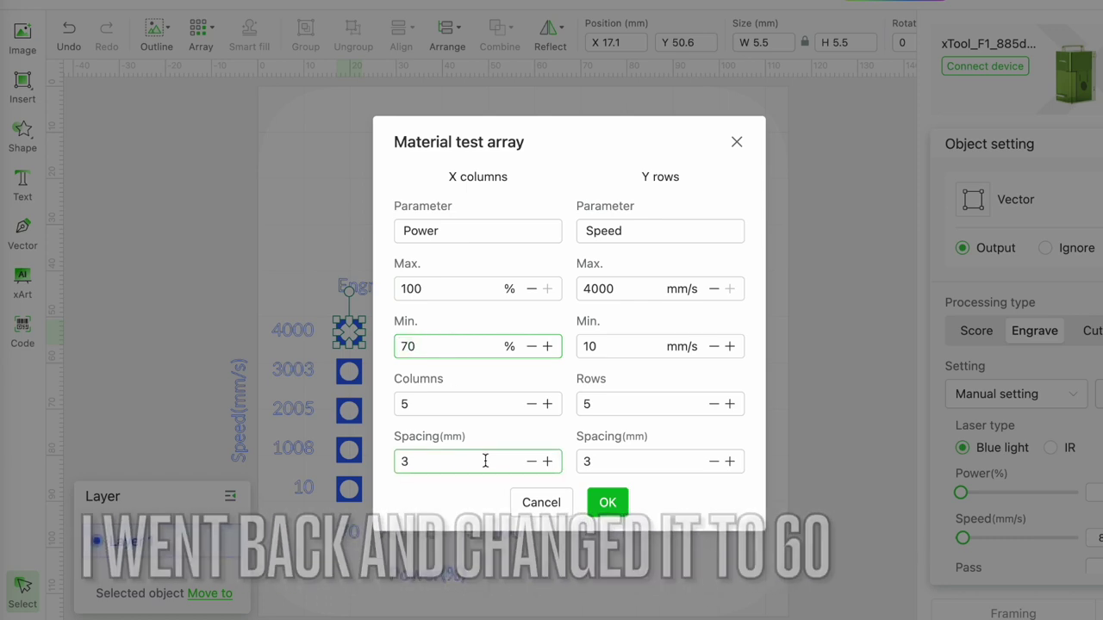
double_click(636, 299)
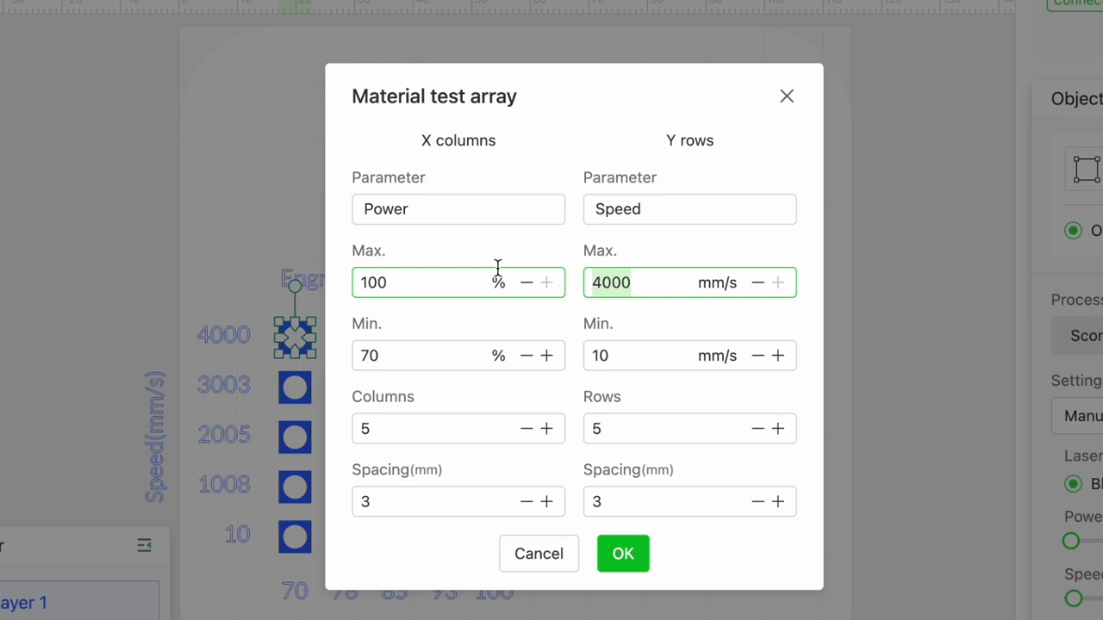
text(50)
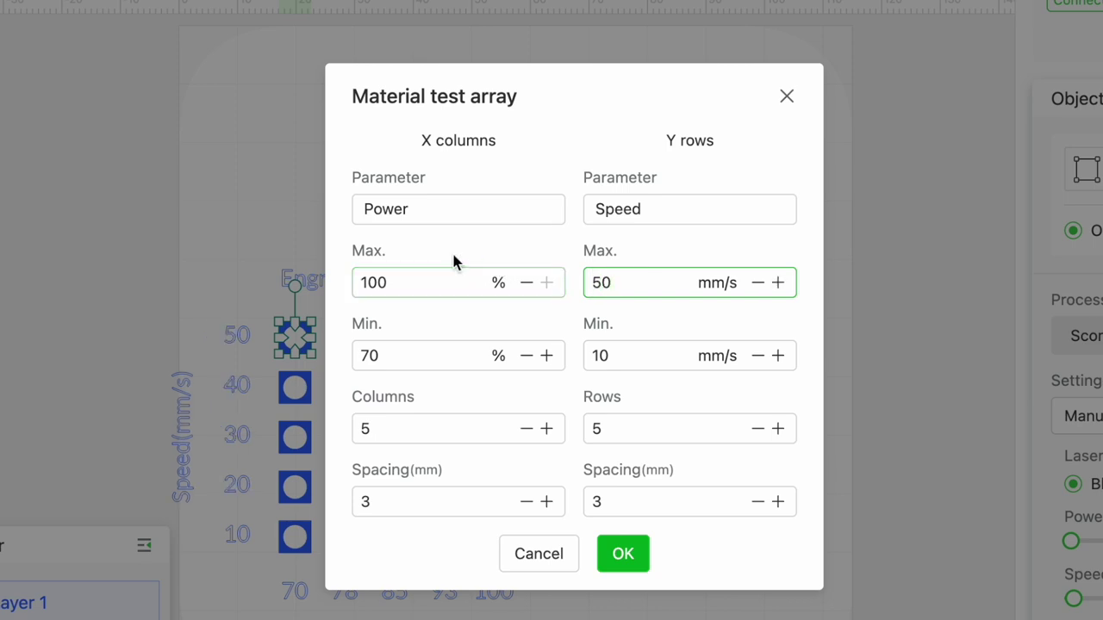
double_click(615, 356)
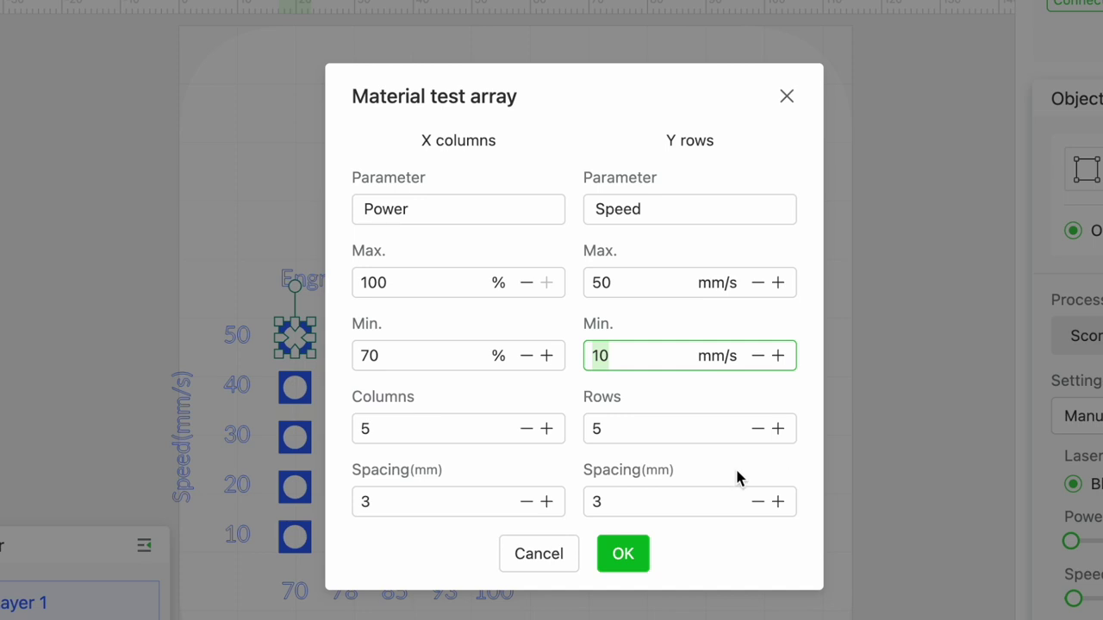
text(30)
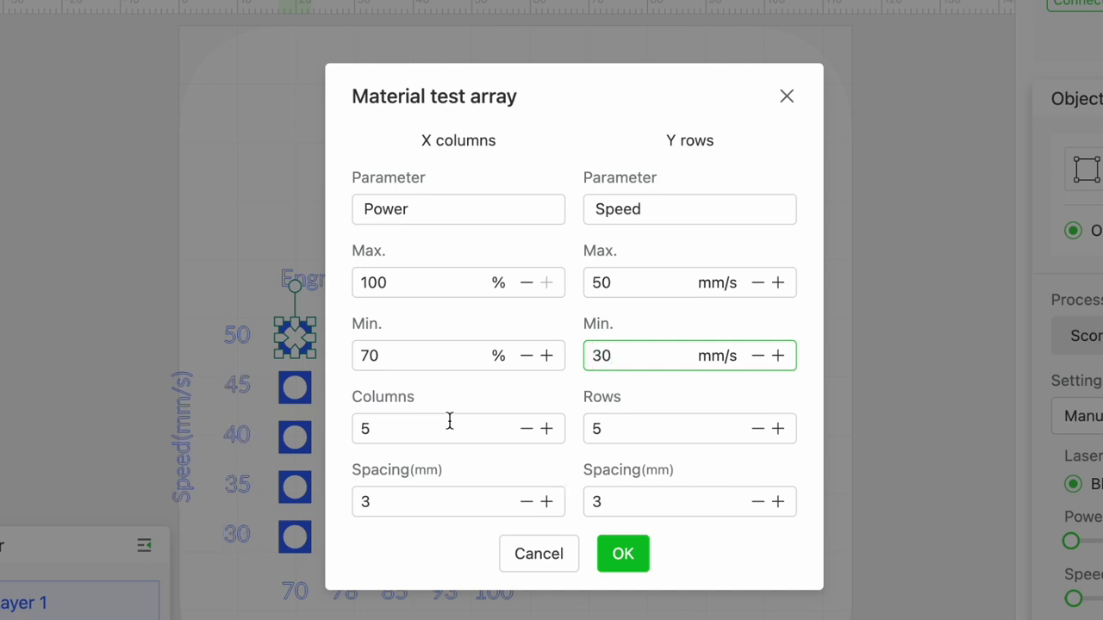
Set the test array's minimum power to 60% and row spacing to 2 mm, and confirm
click(369, 356)
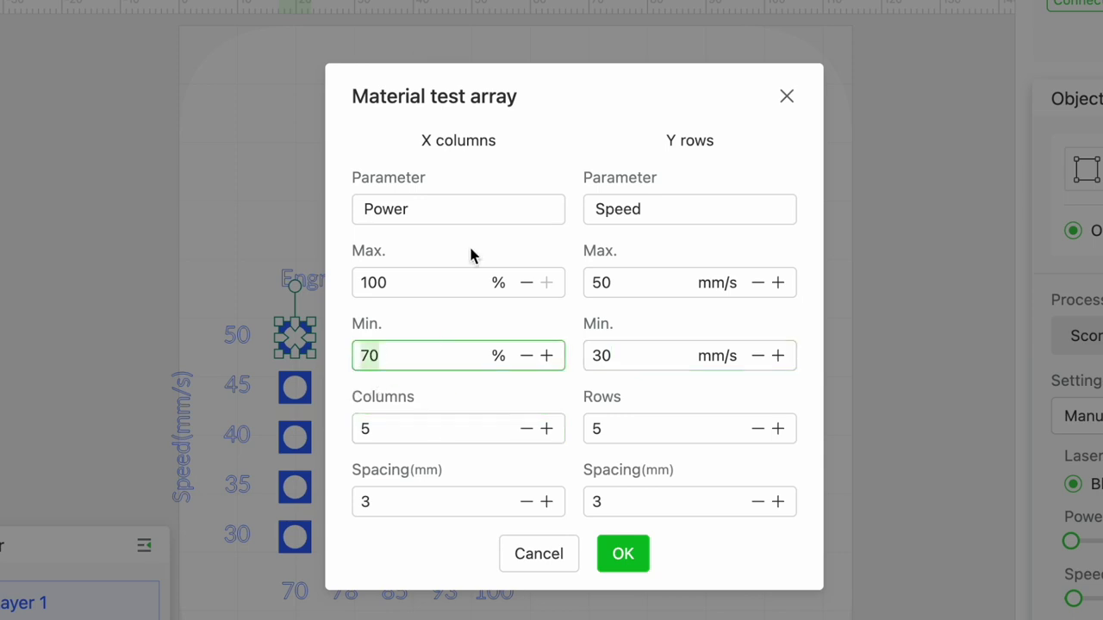
text(60)
click(527, 502)
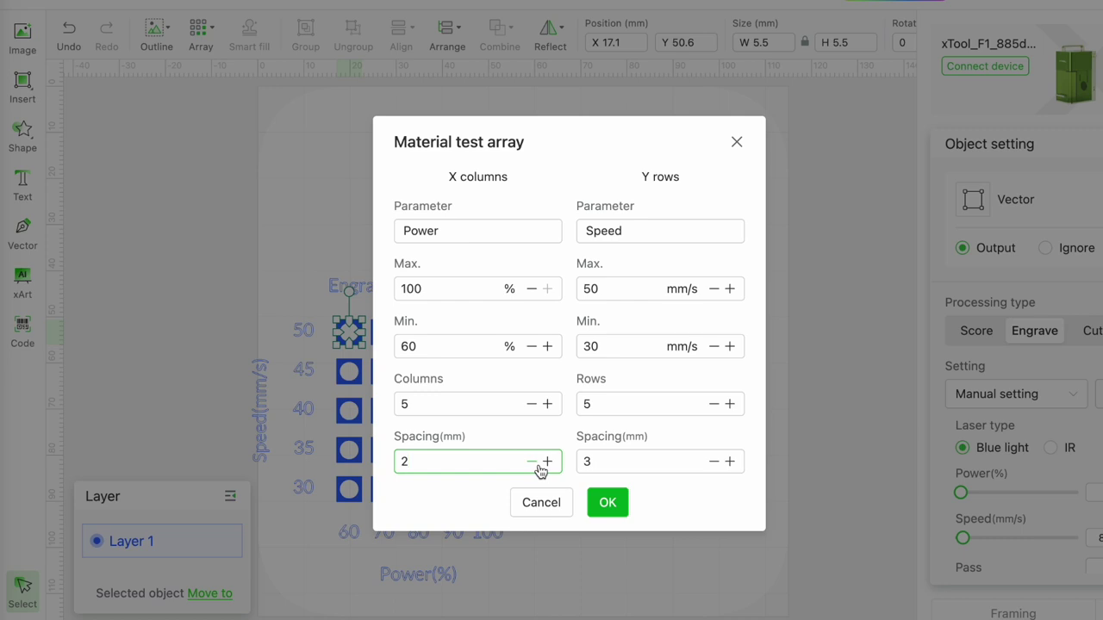
click(721, 473)
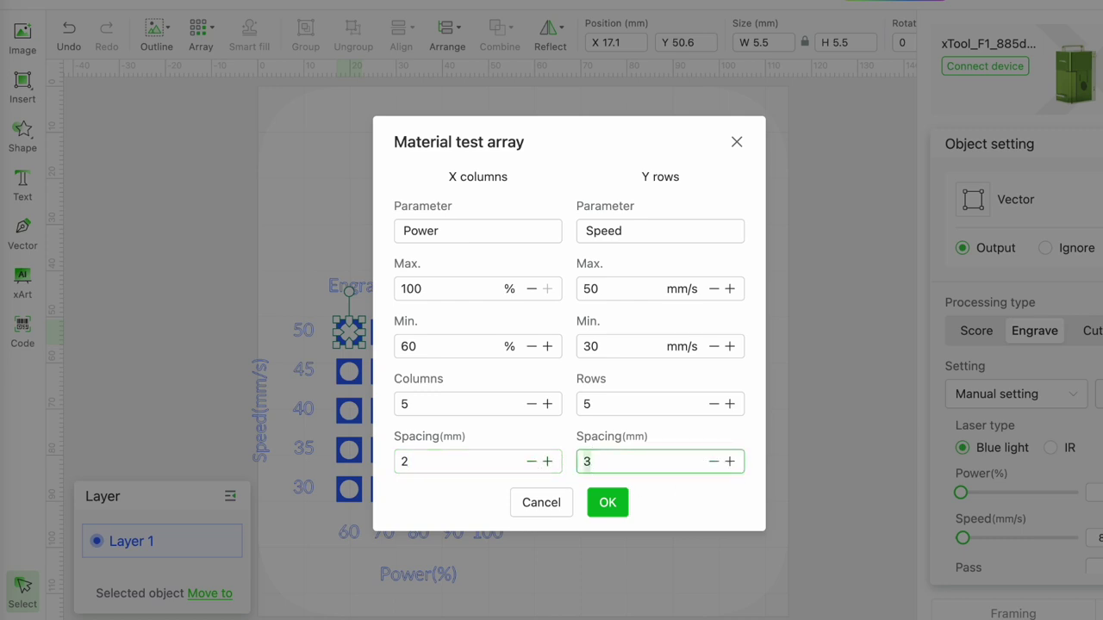
click(714, 462)
click(608, 505)
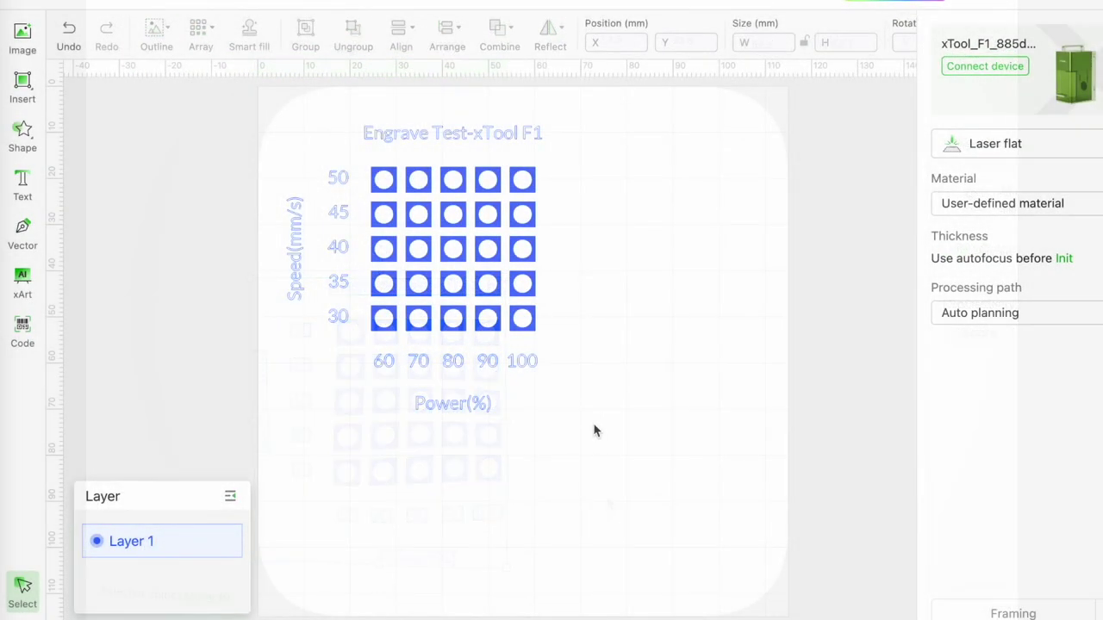
Ungroup the test array and delete the Speed(mm/s), Engrave Test-xTool F1 and Power(%) labels
click(293, 210)
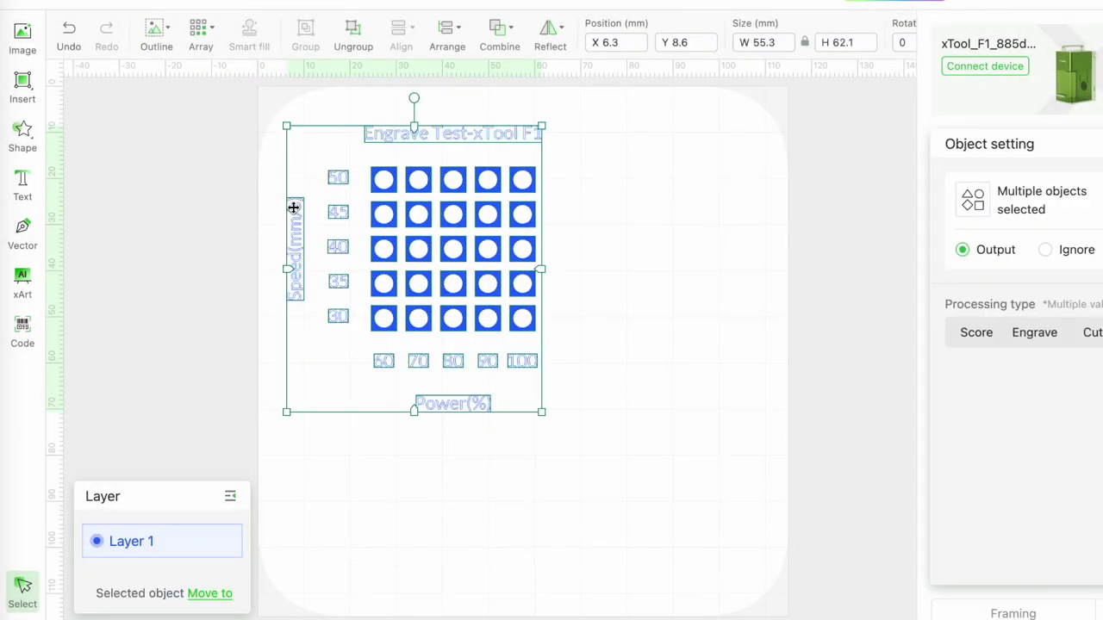
right_click(293, 210)
click(384, 379)
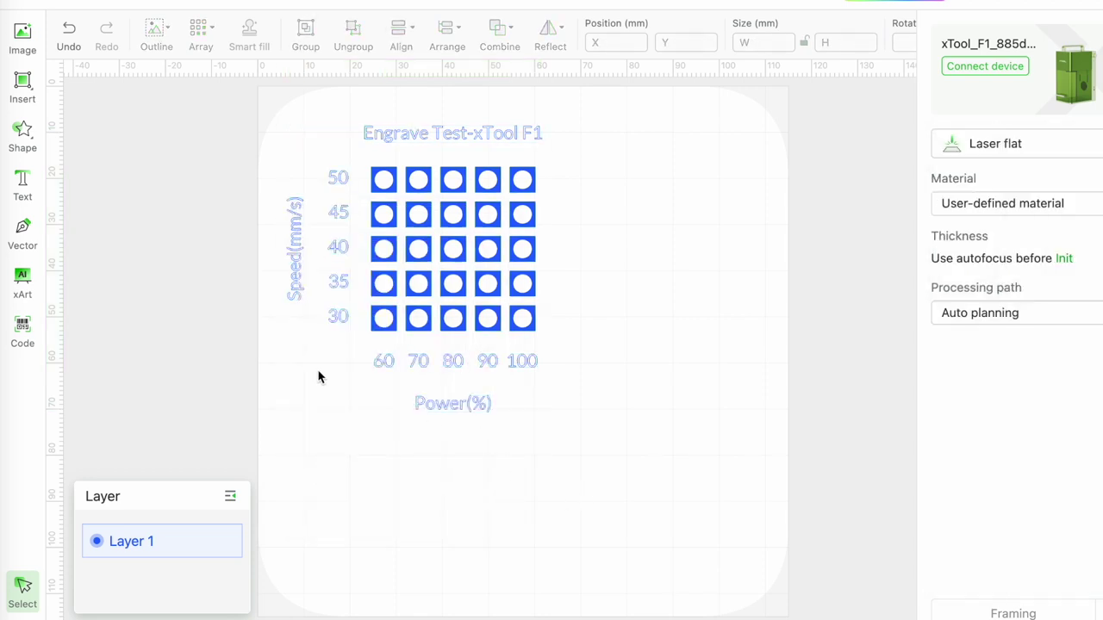
click(312, 314)
key(Delete)
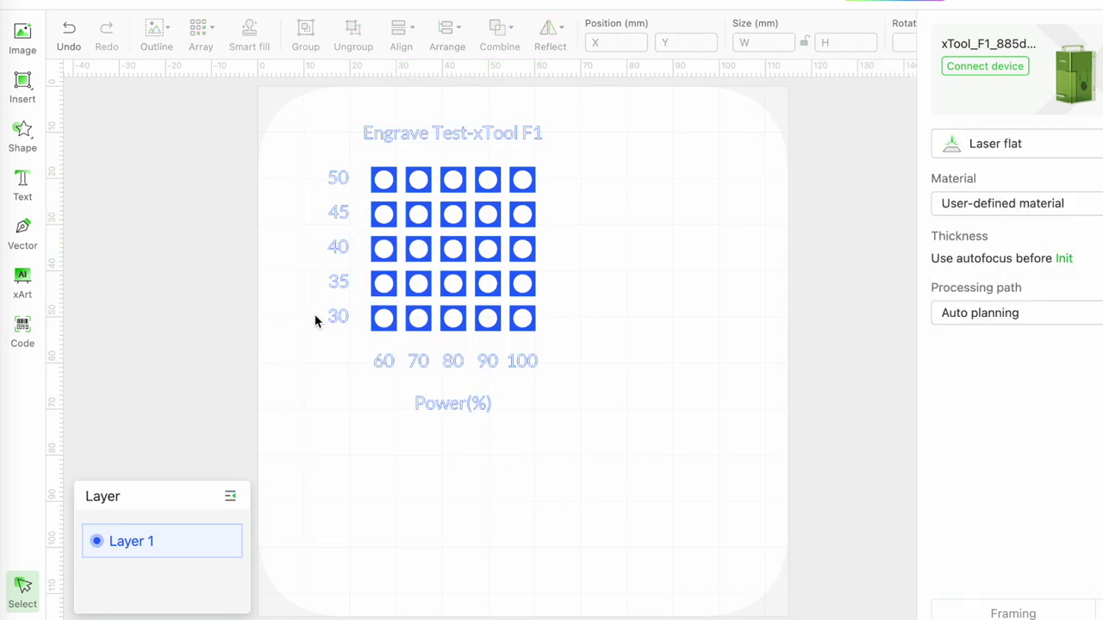
click(546, 148)
key(Delete)
drag(326, 386, 538, 433)
key(Delete)
drag(307, 117, 595, 476)
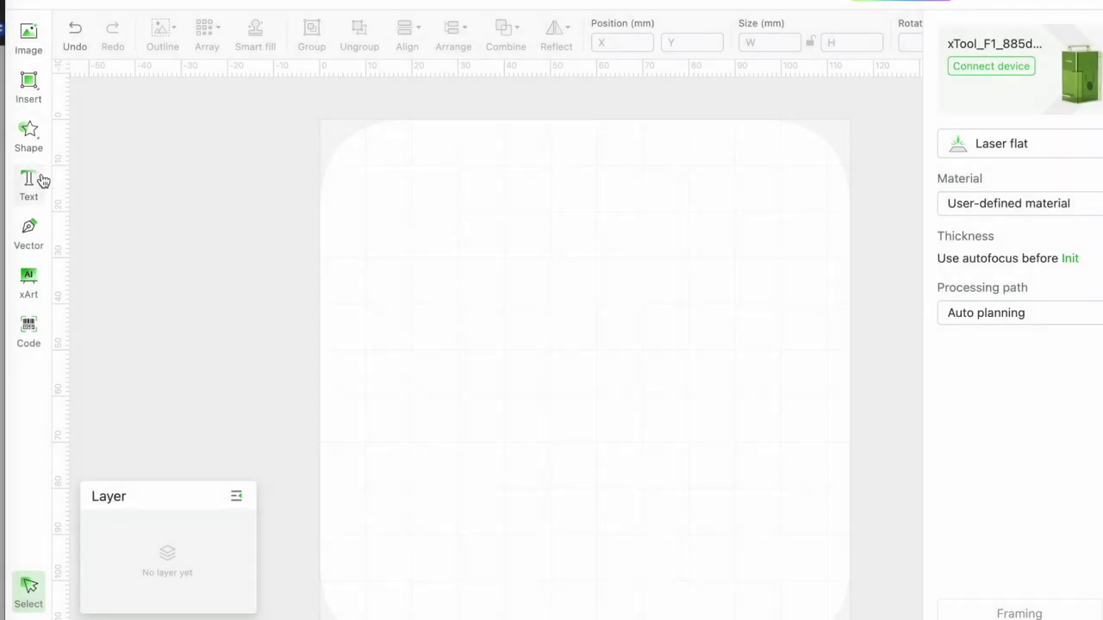
Add a text object and replace its placeholder with 'Thanks!'
click(41, 182)
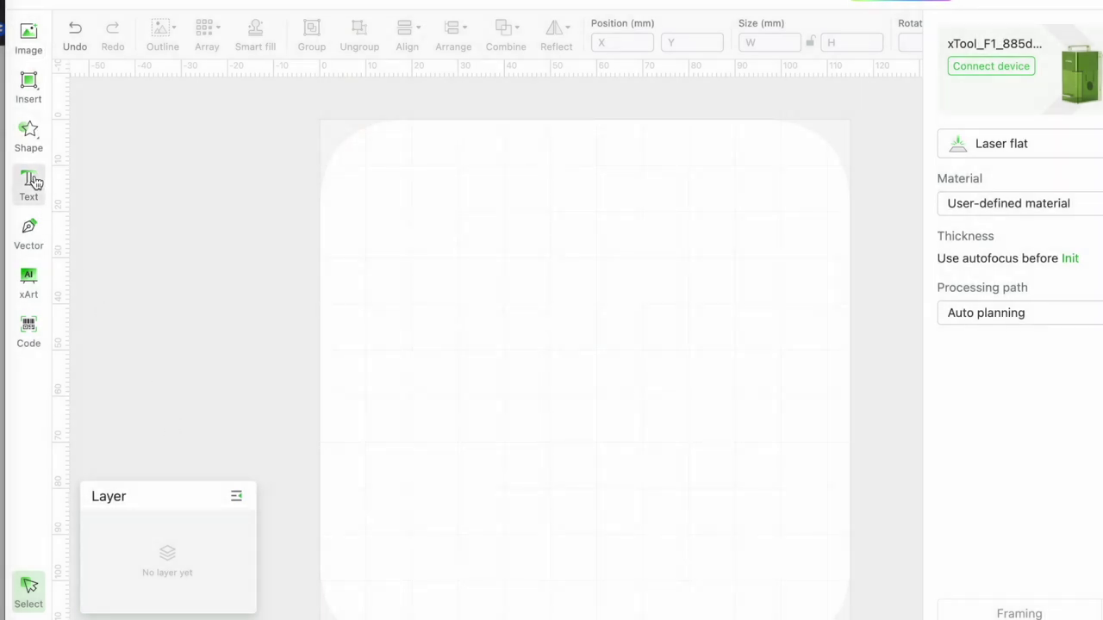
drag(867, 129, 691, 131)
text(Th)
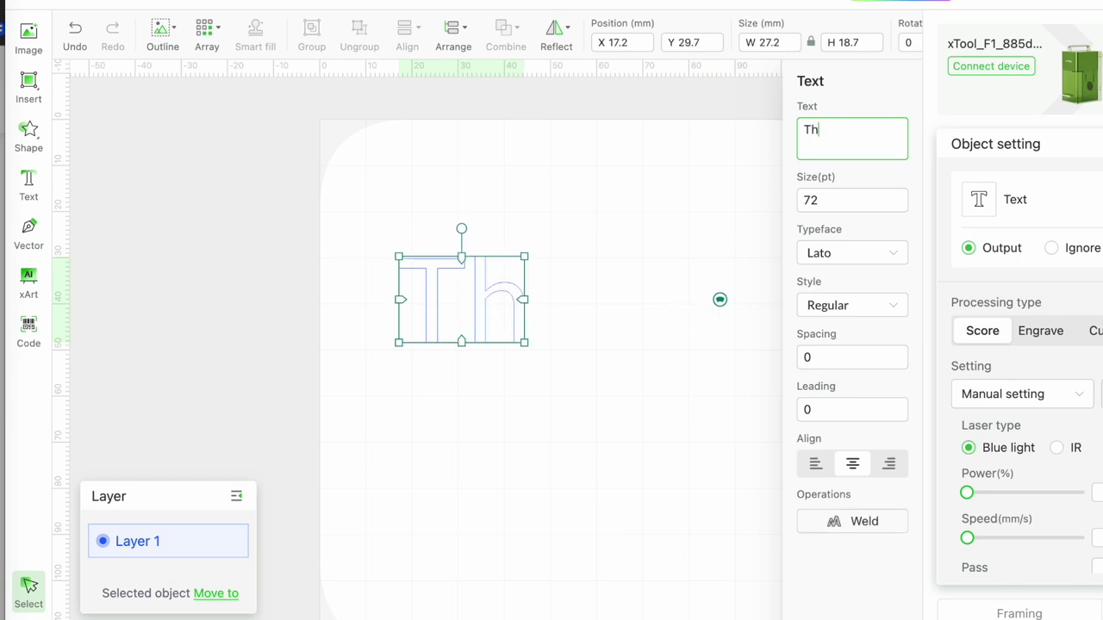
text(anks!)
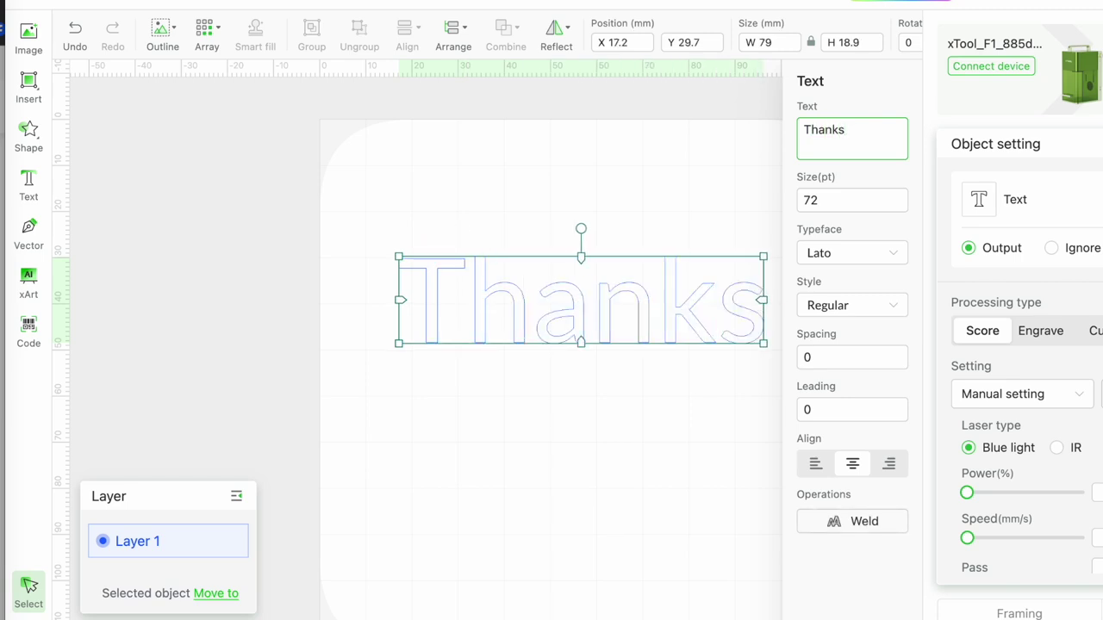
Set the Thanks! text to engrave and apply the Kerenhand typeface
click(1052, 337)
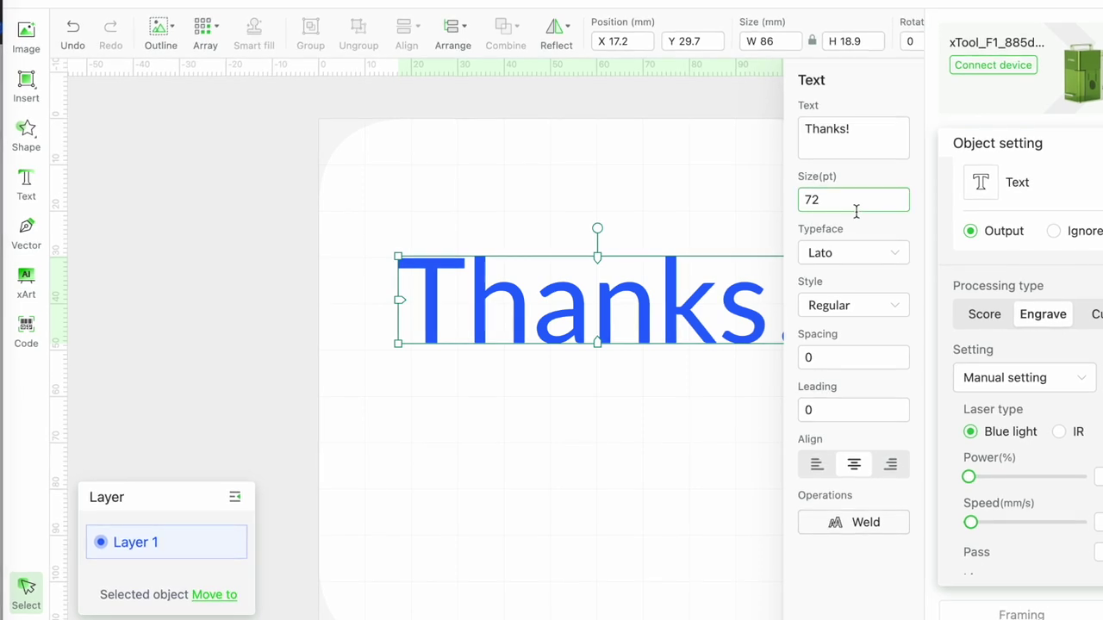
click(838, 256)
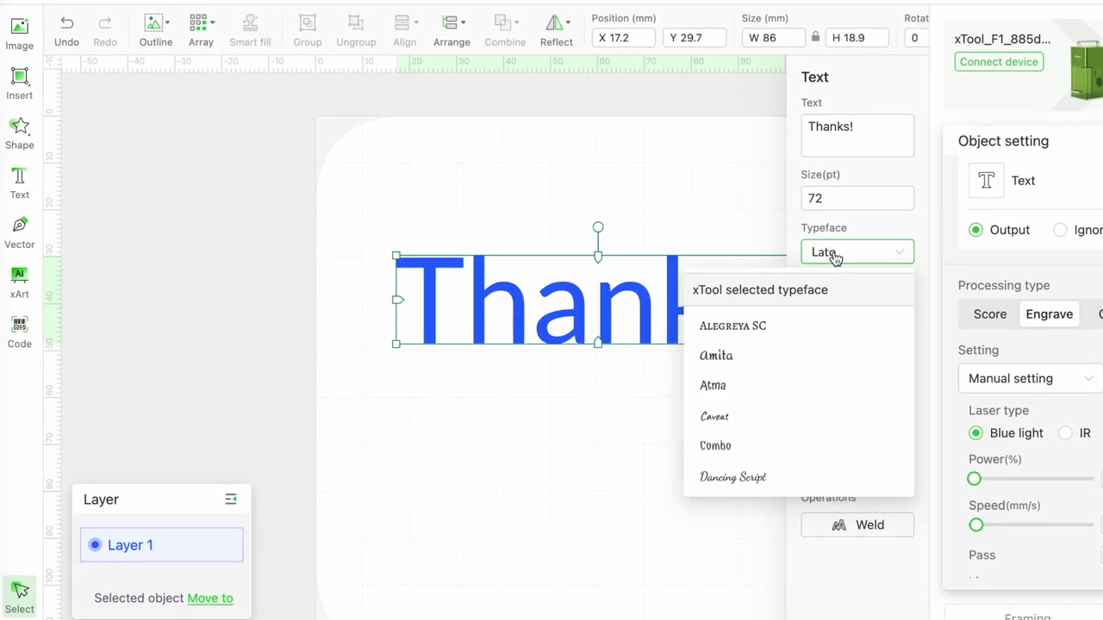
text(Kere)
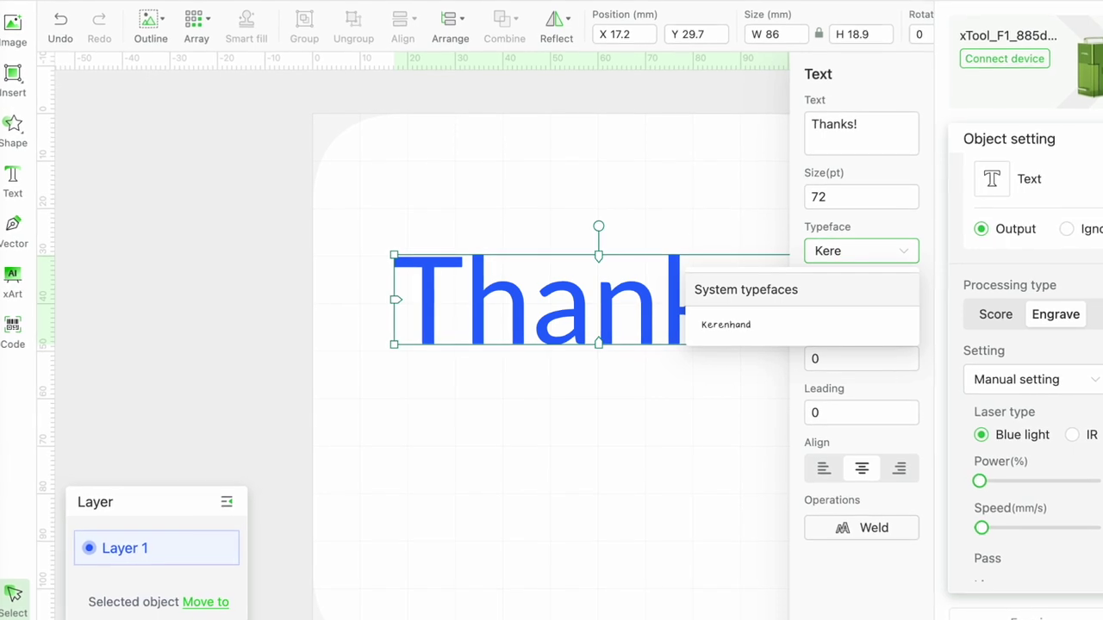
click(750, 326)
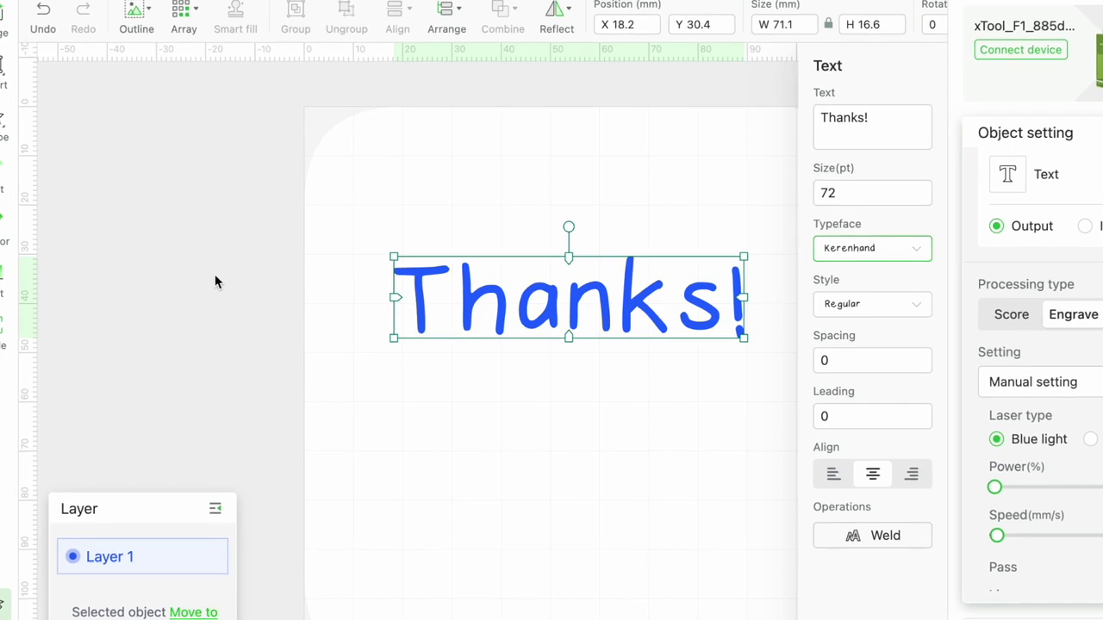
Draw a rectangle around the Thanks! text and put it on a new red layer
click(7, 21)
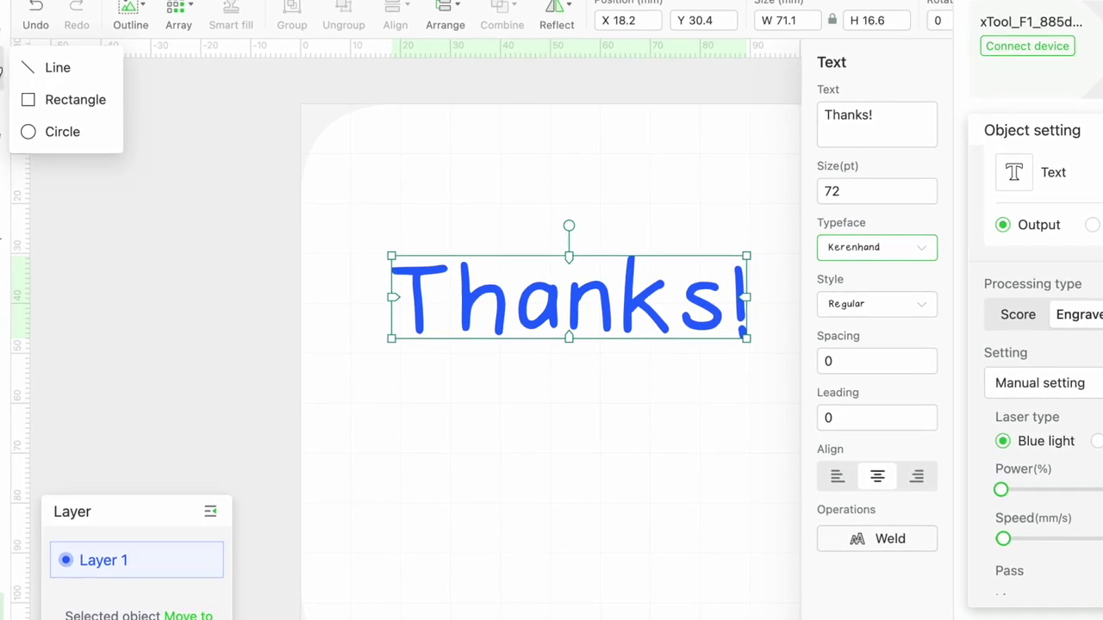
click(69, 98)
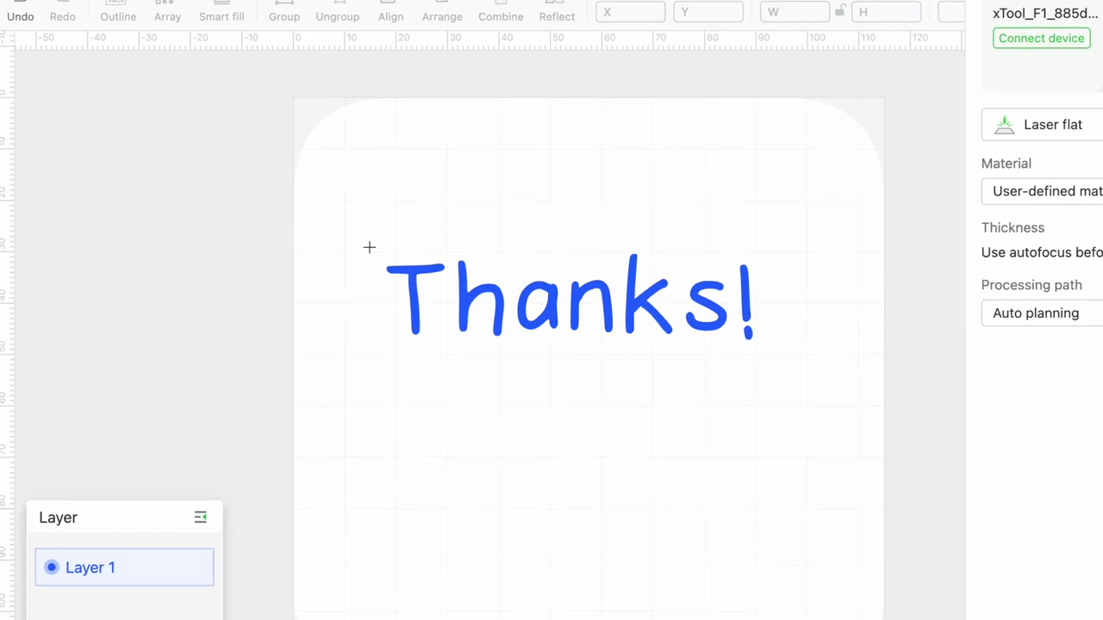
drag(371, 248, 788, 362)
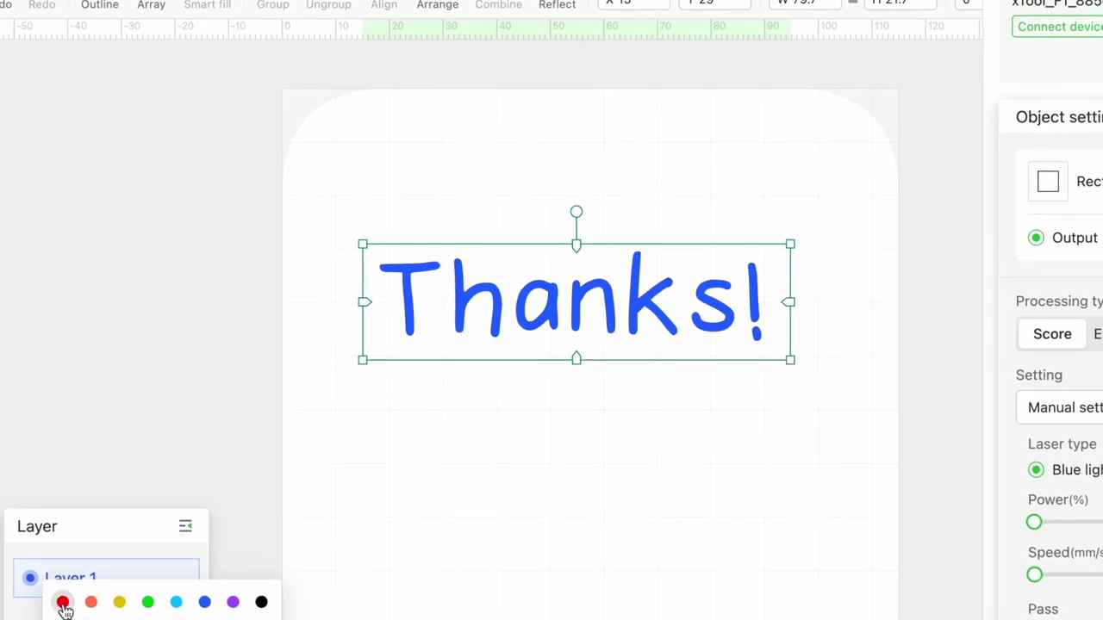
click(75, 602)
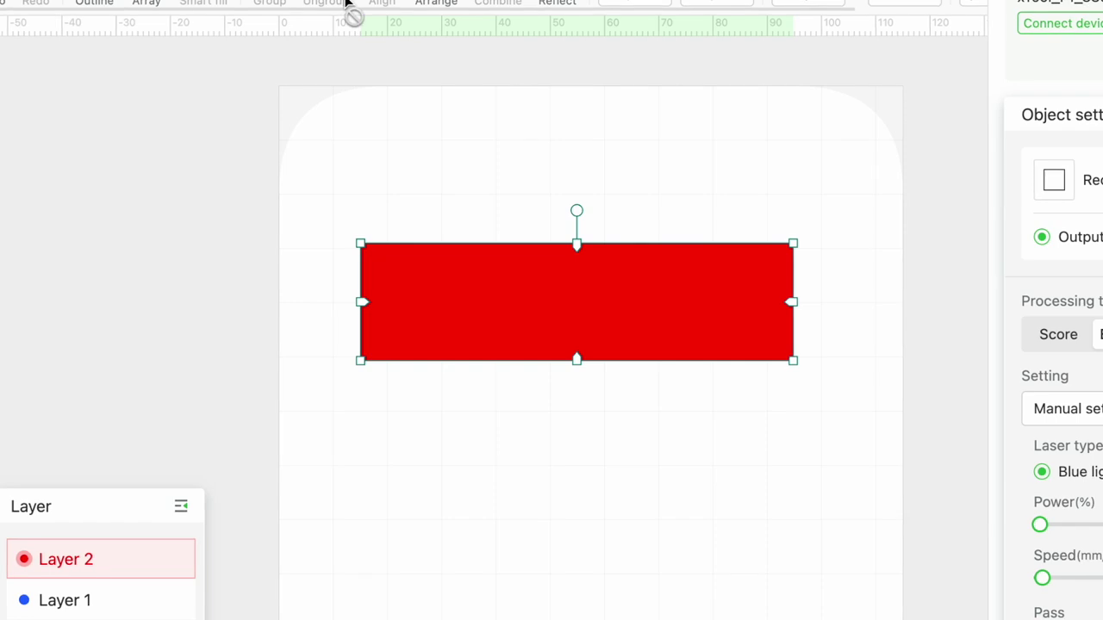
Send the rectangle behind the text and subtract the text to form one 79.7 × 21.7 mm shape
mouse_move(447, 8)
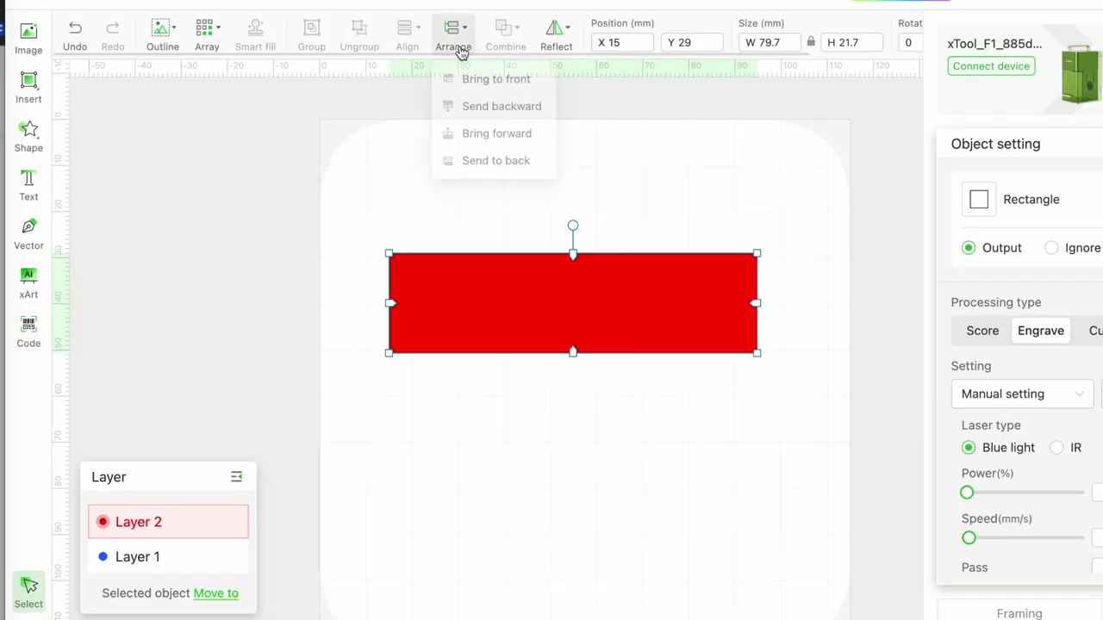
click(466, 167)
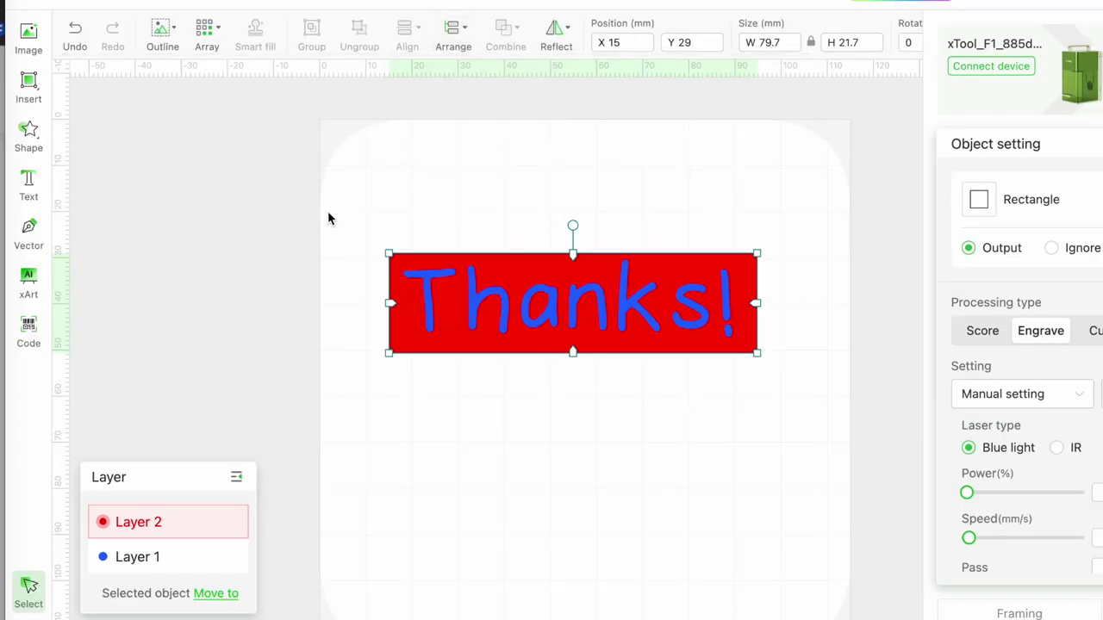
drag(327, 195, 853, 521)
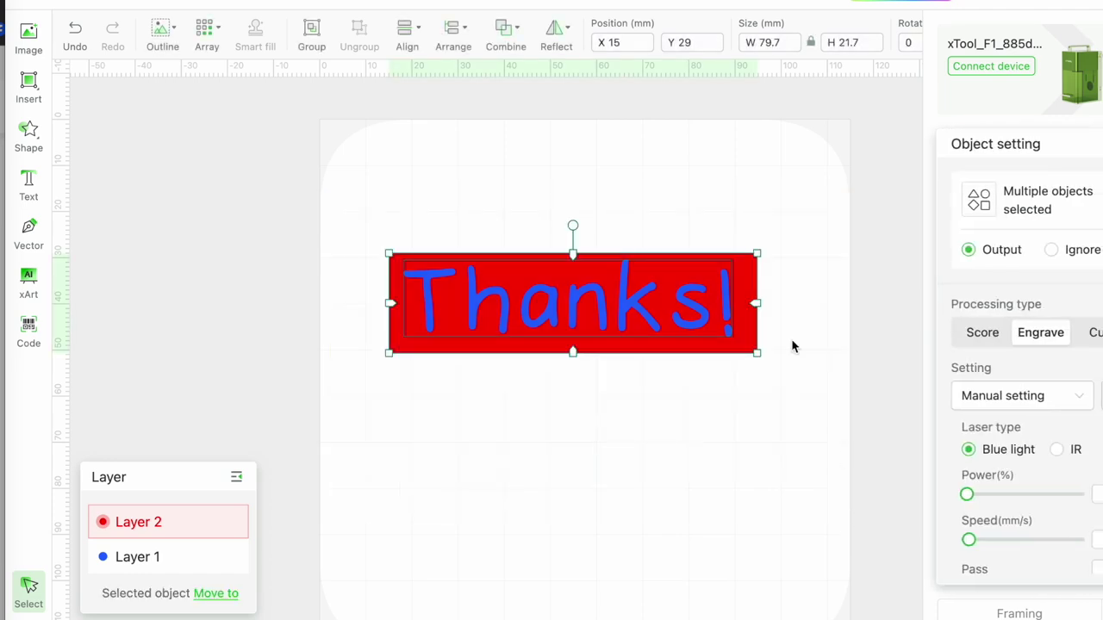
mouse_move(523, 54)
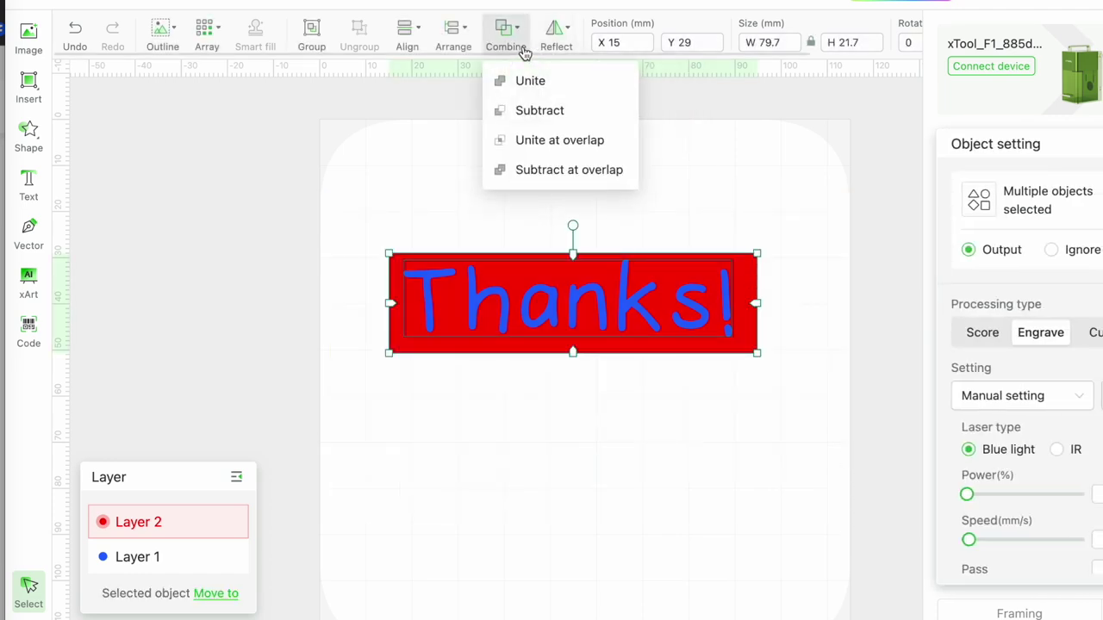
click(510, 111)
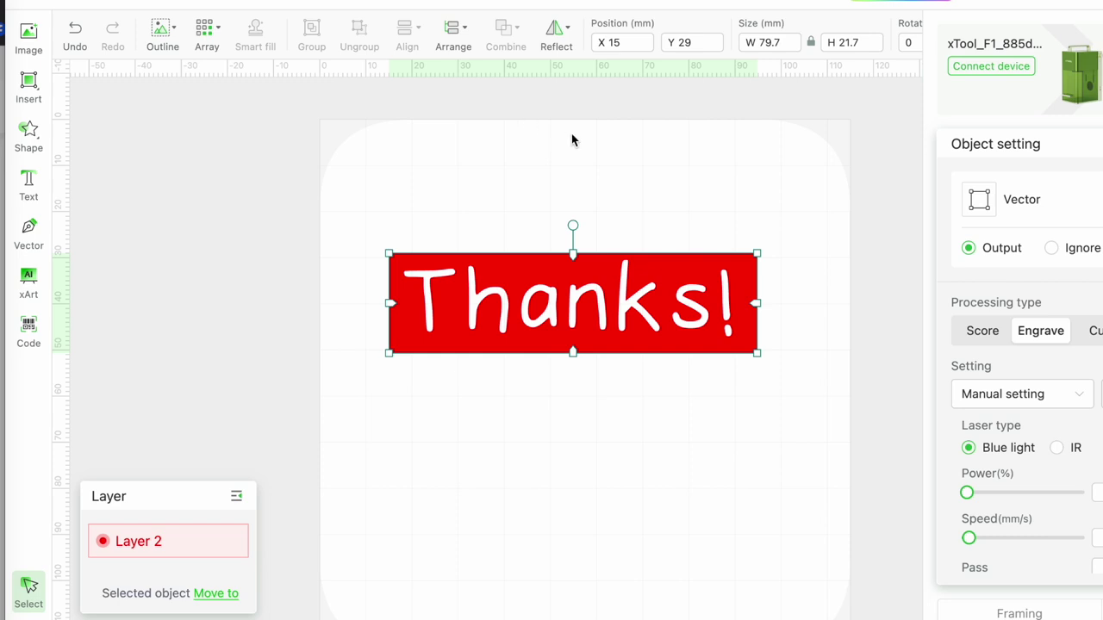
Mirror the Thanks! stamp horizontally, scale it to 41.7 × 11.3 mm, and centre it
mouse_move(560, 39)
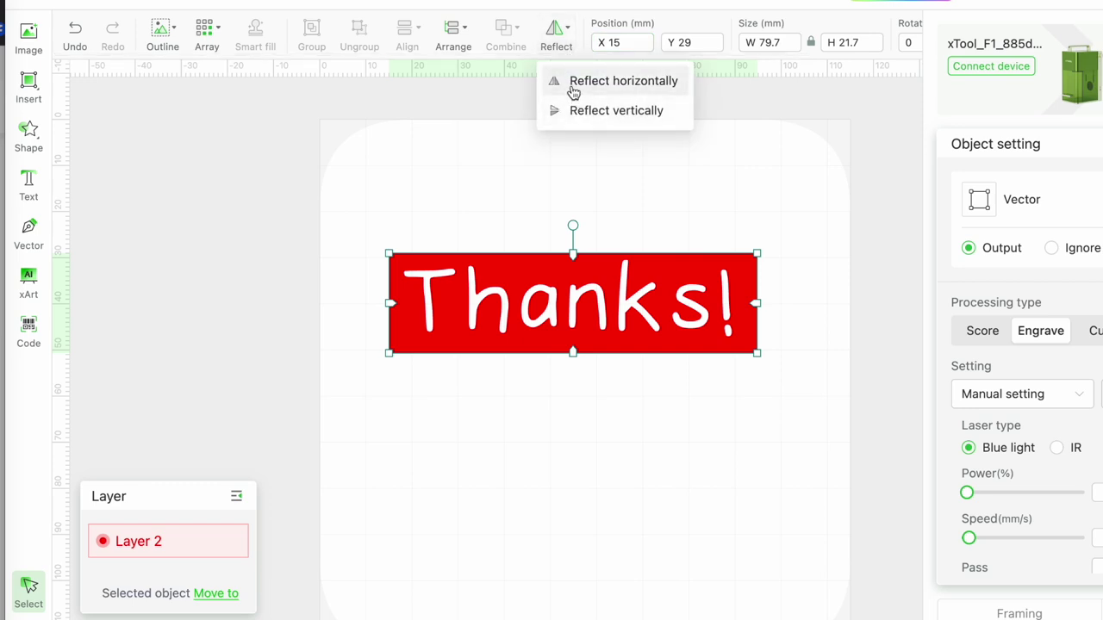
click(571, 84)
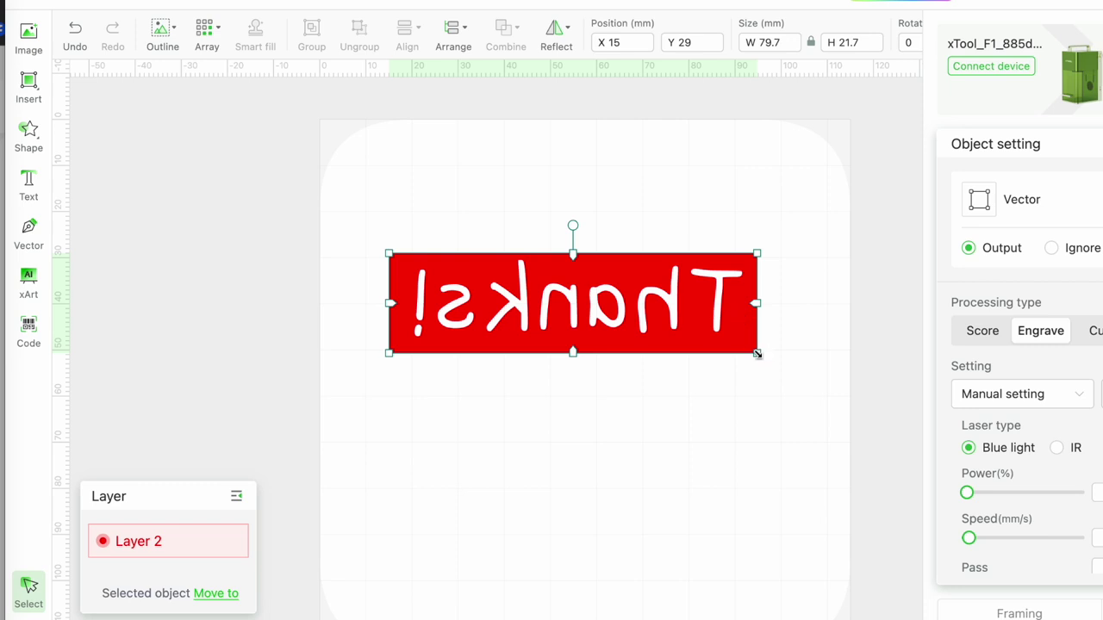
drag(757, 354, 583, 293)
drag(499, 283, 596, 360)
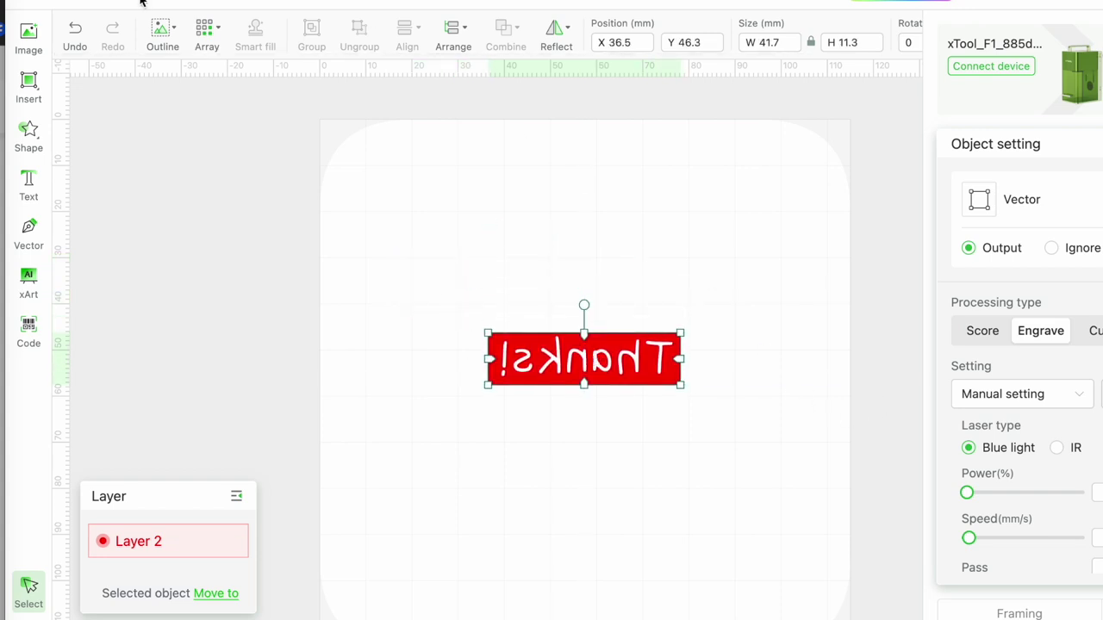